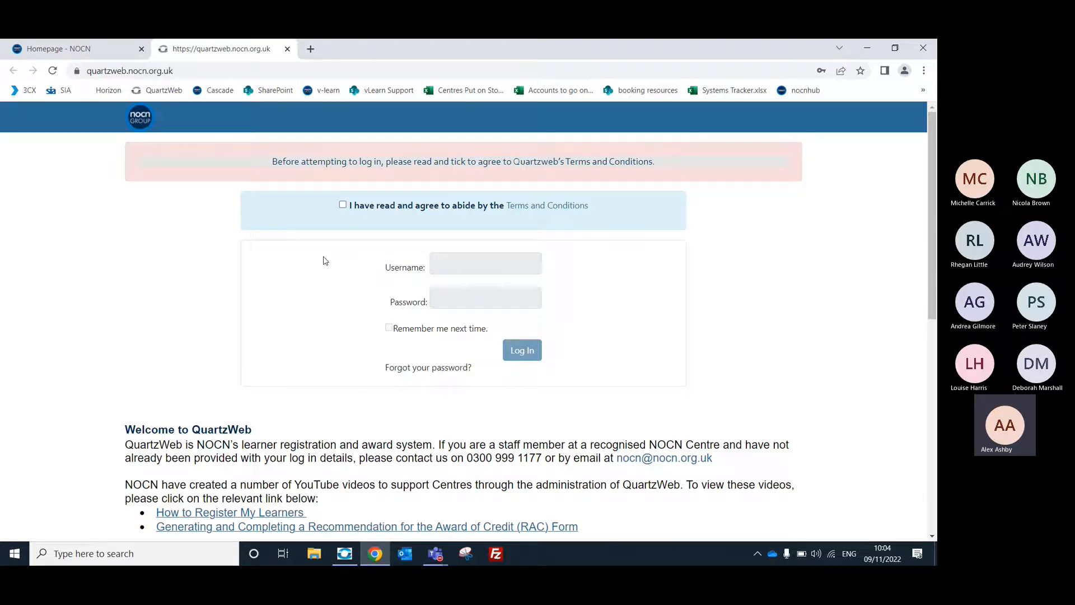
Agree to Quartzweb's Terms and Conditions and log in with the saved credentials.
click(343, 205)
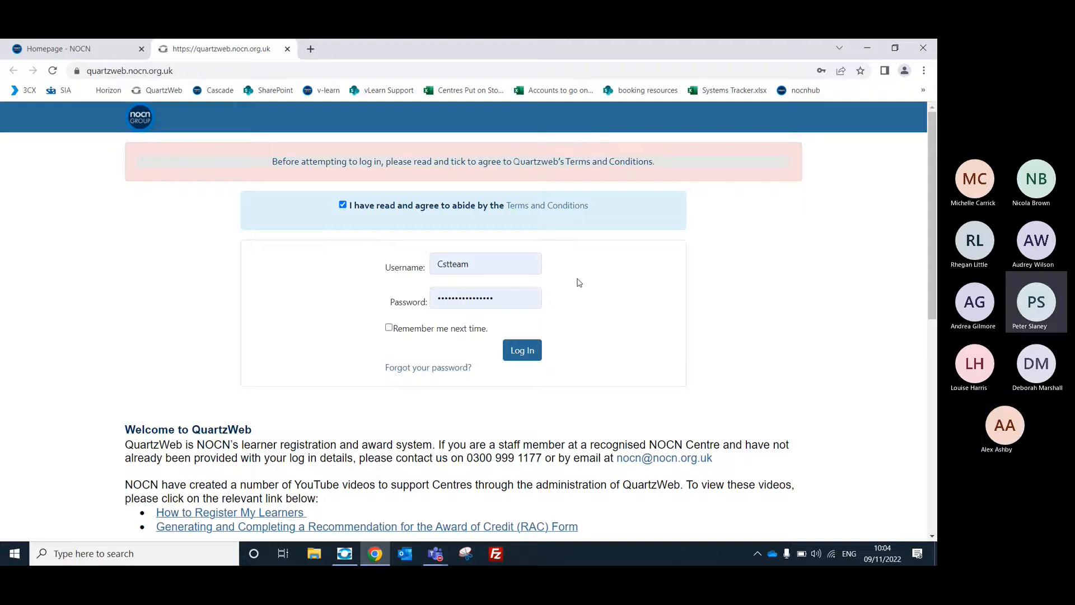
click(524, 352)
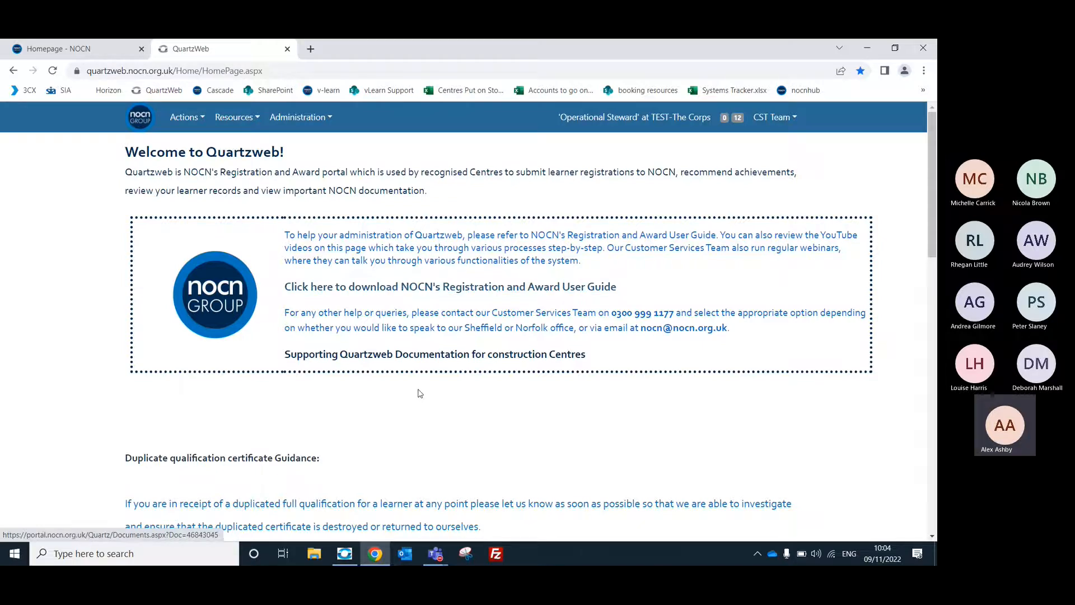
Look over the home page guidance and support video links, and open the ERegistration Submission page.
scroll(420, 391, down, 1)
scroll(421, 372, down, 5)
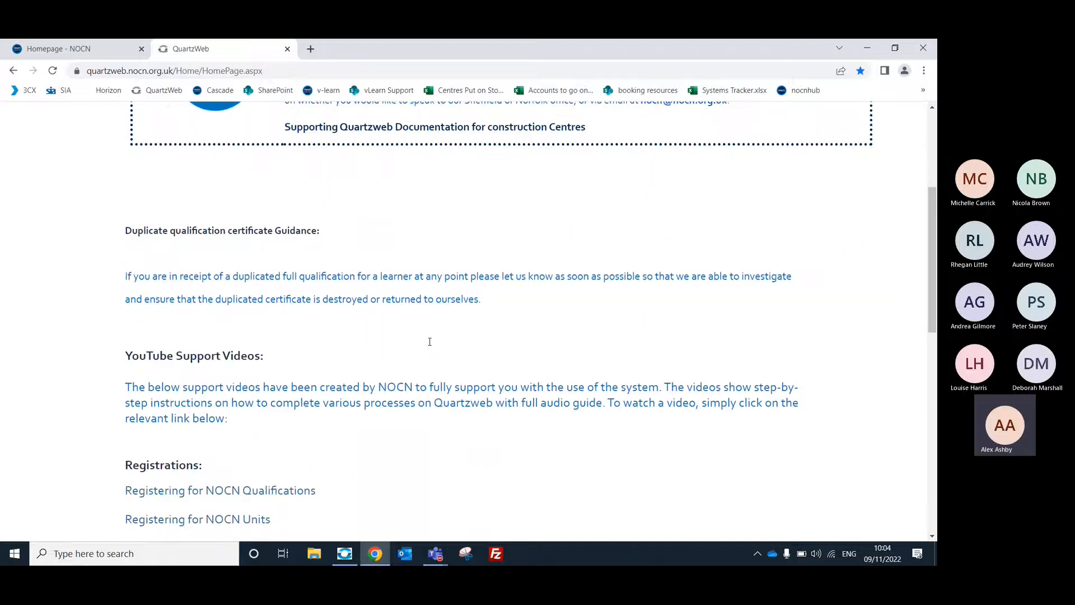
scroll(427, 343, down, 1)
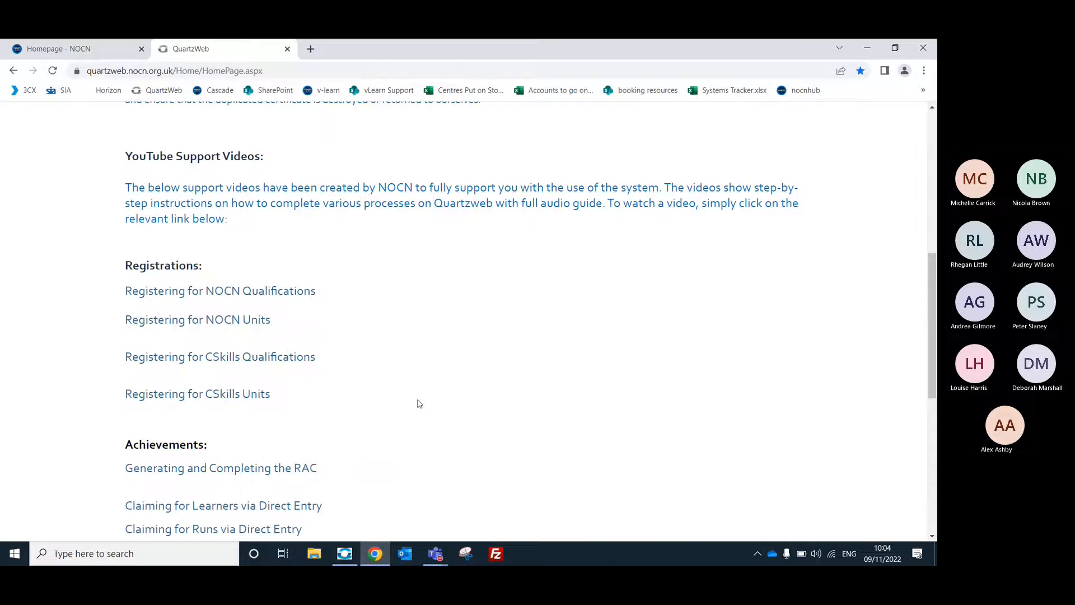
scroll(419, 403, up, 5)
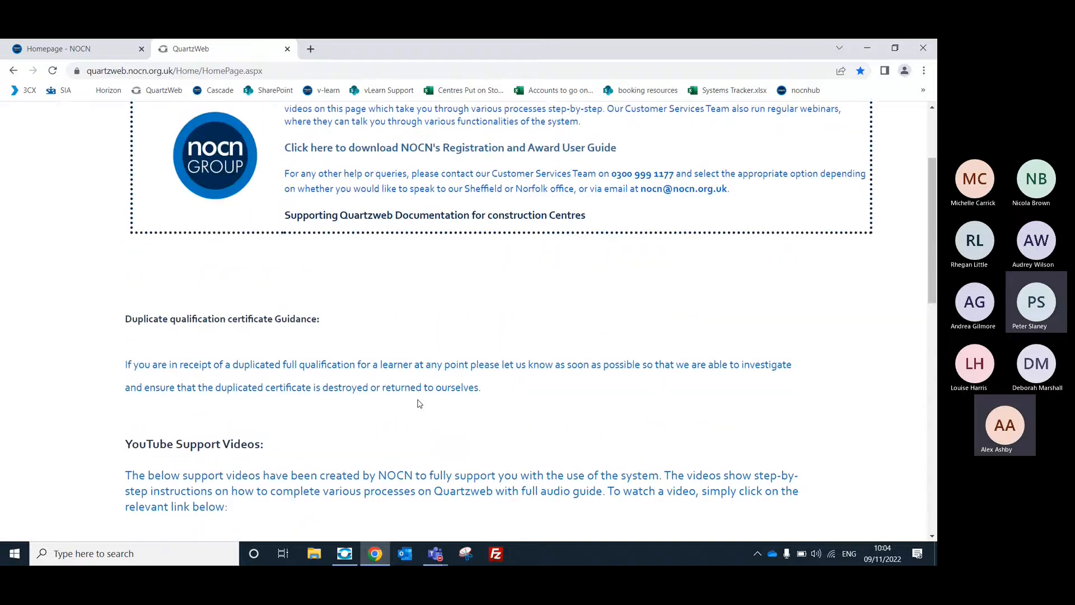
scroll(419, 404, up, 2)
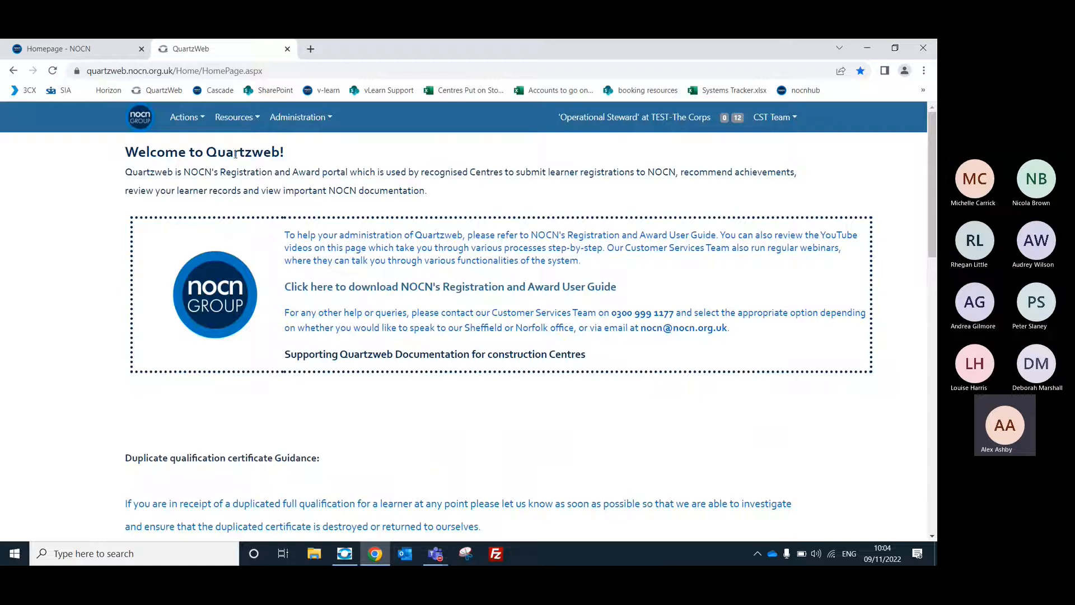
click(185, 131)
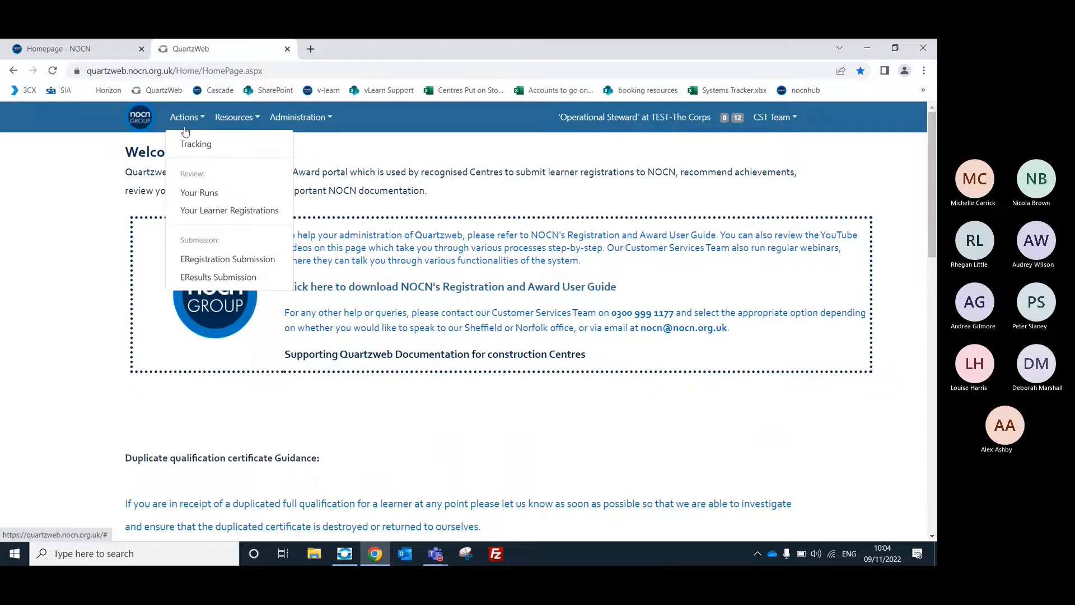
click(229, 259)
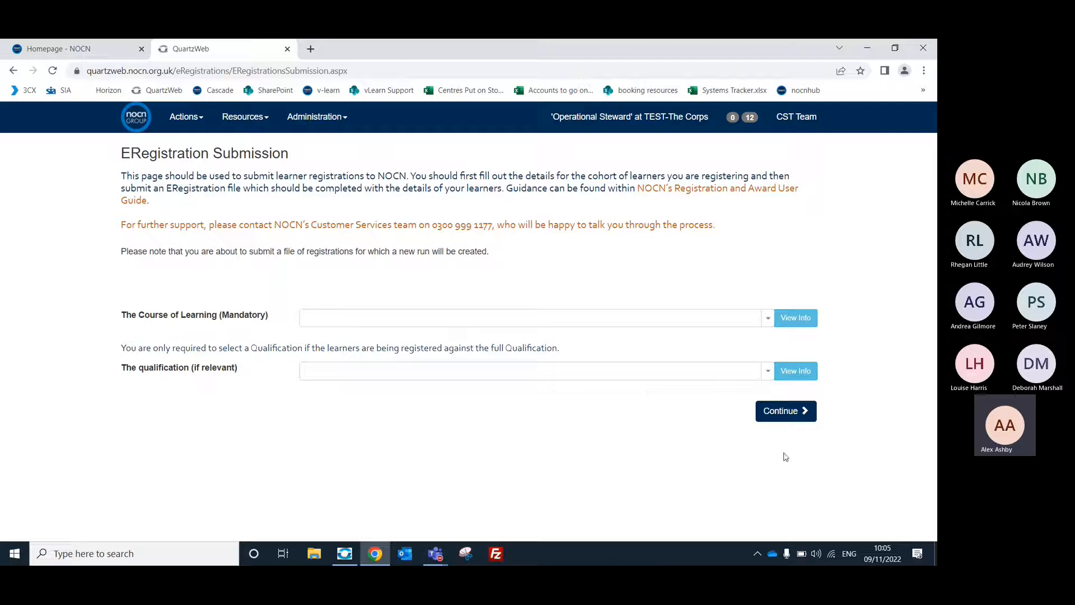
Switch to the Quartzweb Overview meeting in Microsoft Teams, admit the person waiting in the lobby, and return to Chrome.
mouse_move(434, 555)
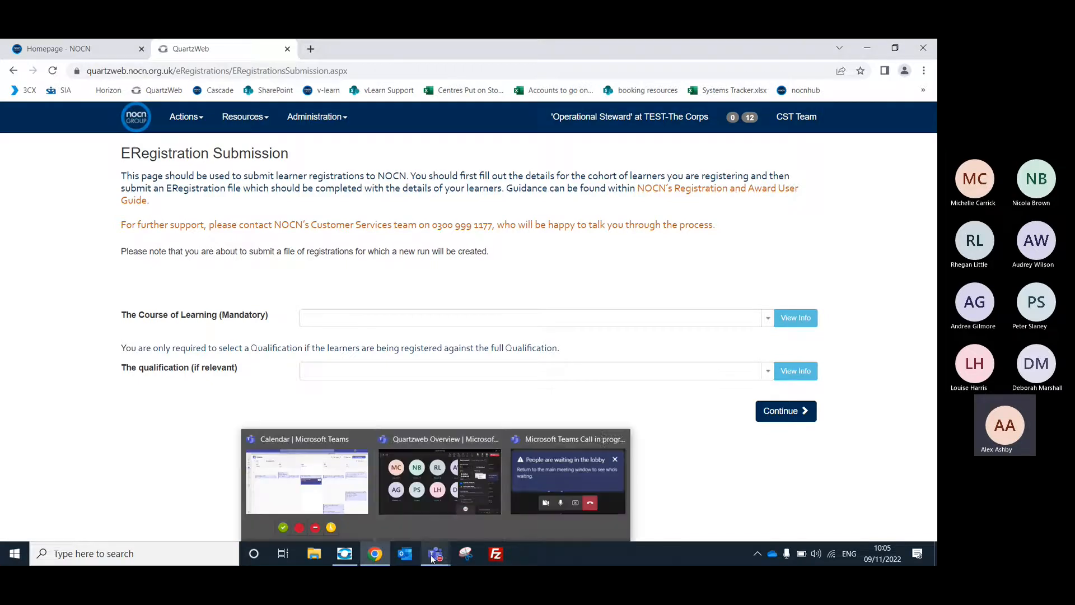
click(480, 481)
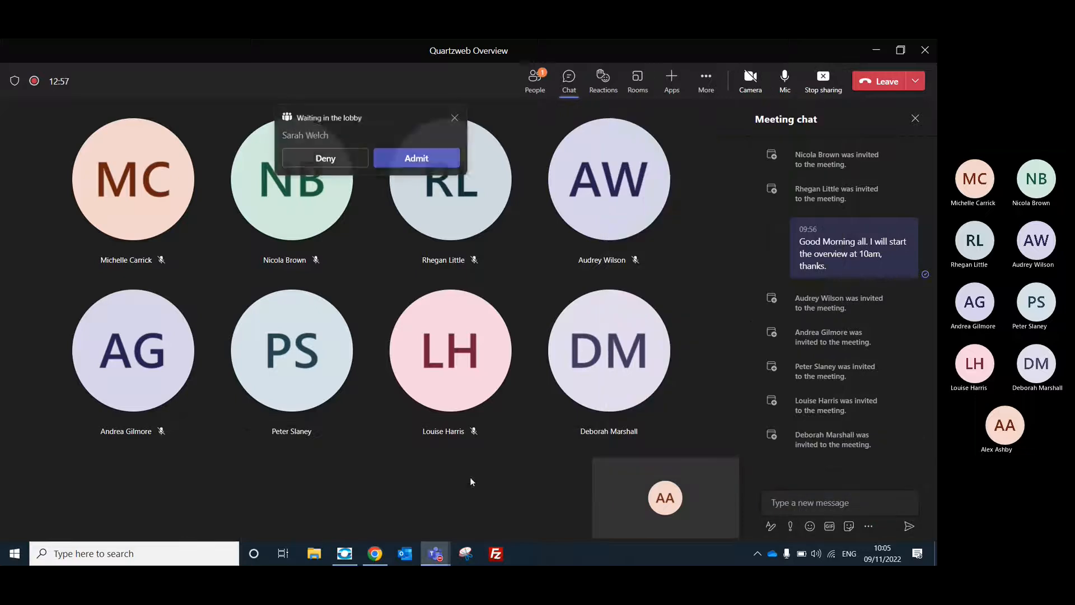
click(417, 158)
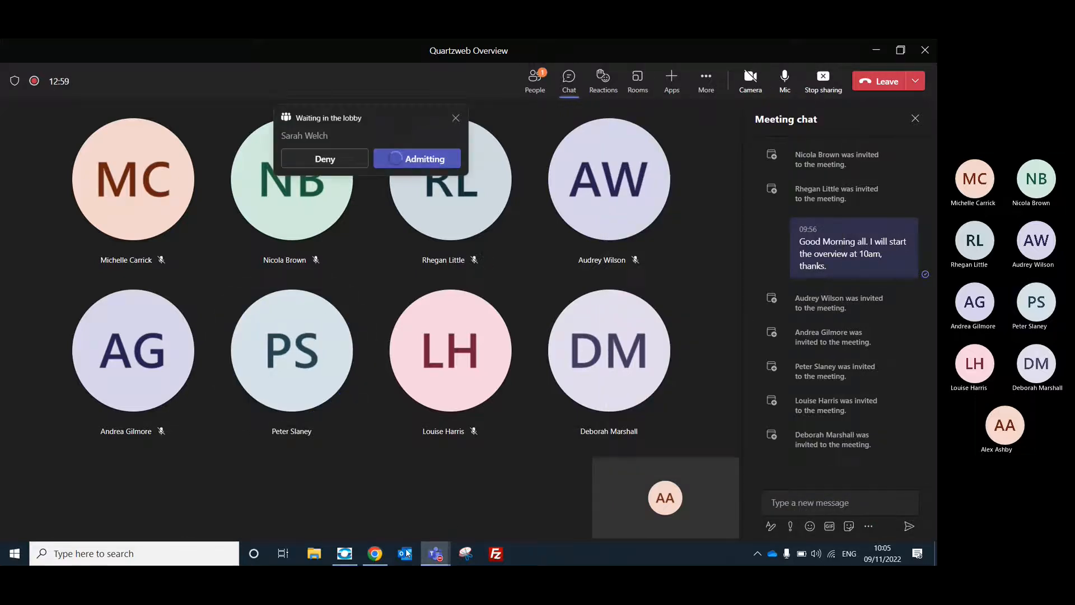
click(383, 554)
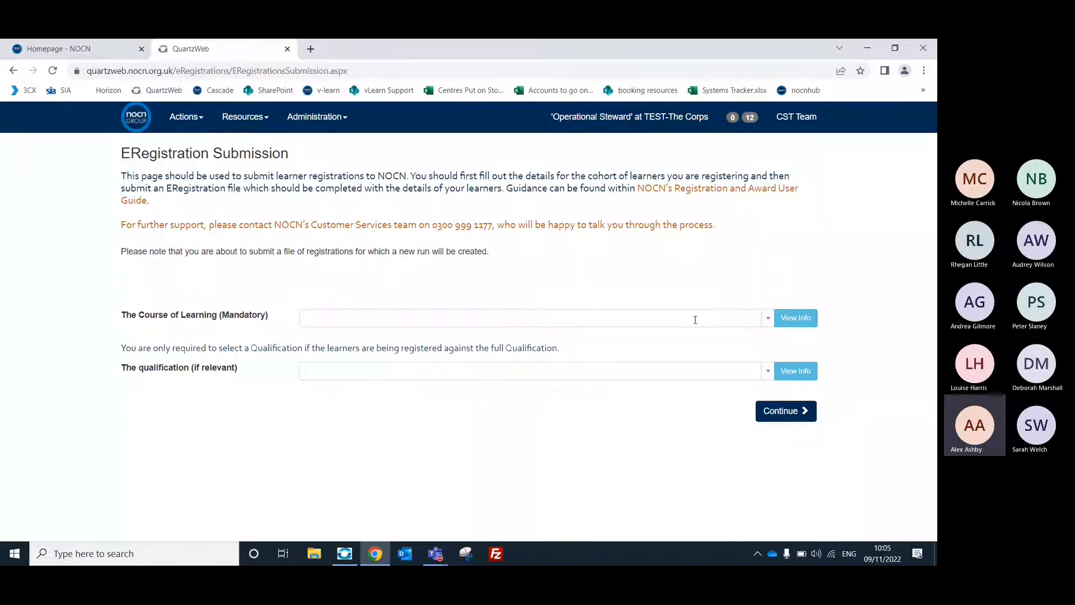
Set the Course of Learning to NOCN Level 2 Award for Forest School Assistants [30006597].
click(768, 318)
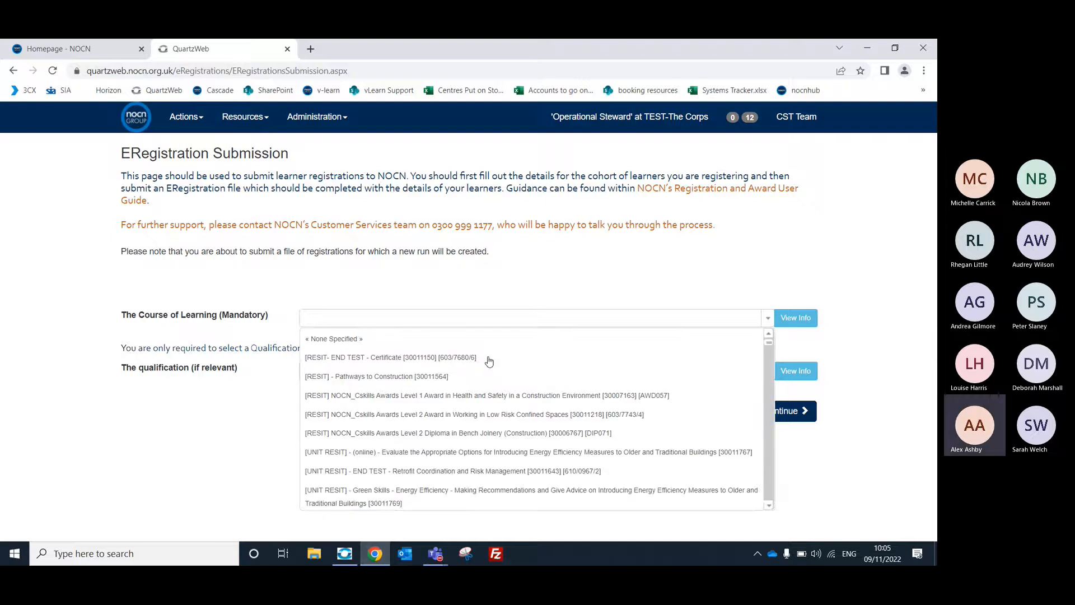
scroll(482, 358, down, 1)
scroll(482, 364, down, 3)
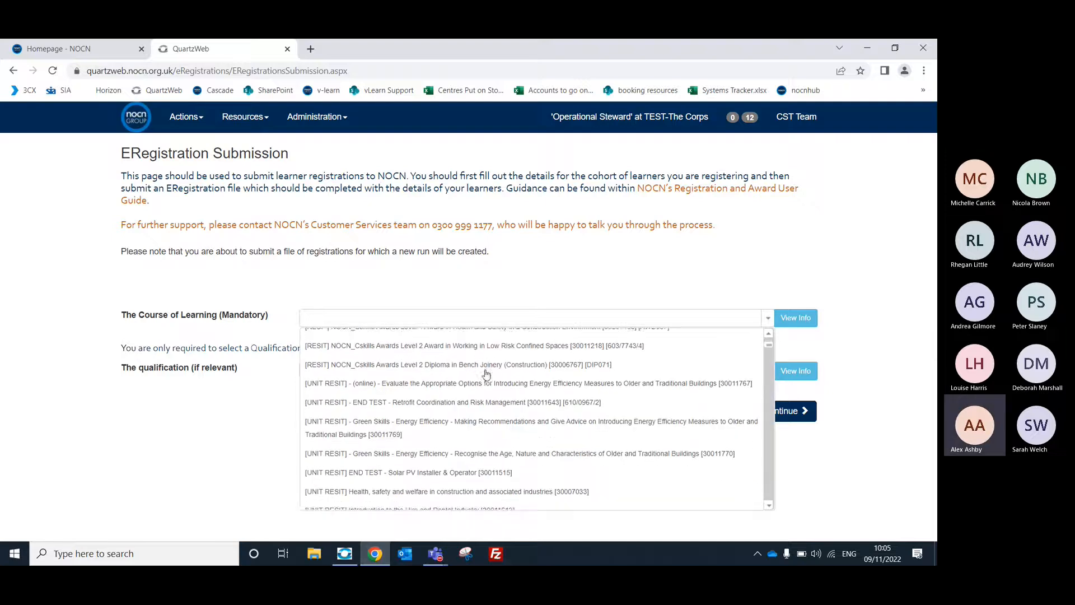
scroll(487, 375, up, 3)
scroll(493, 378, up, 2)
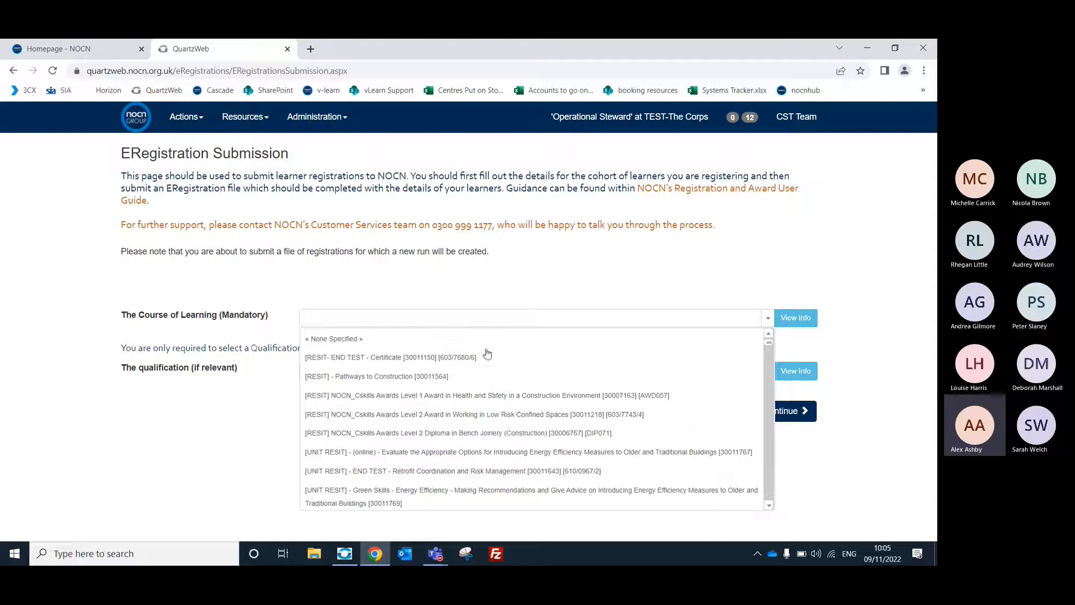
click(496, 319)
text(food)
click(474, 341)
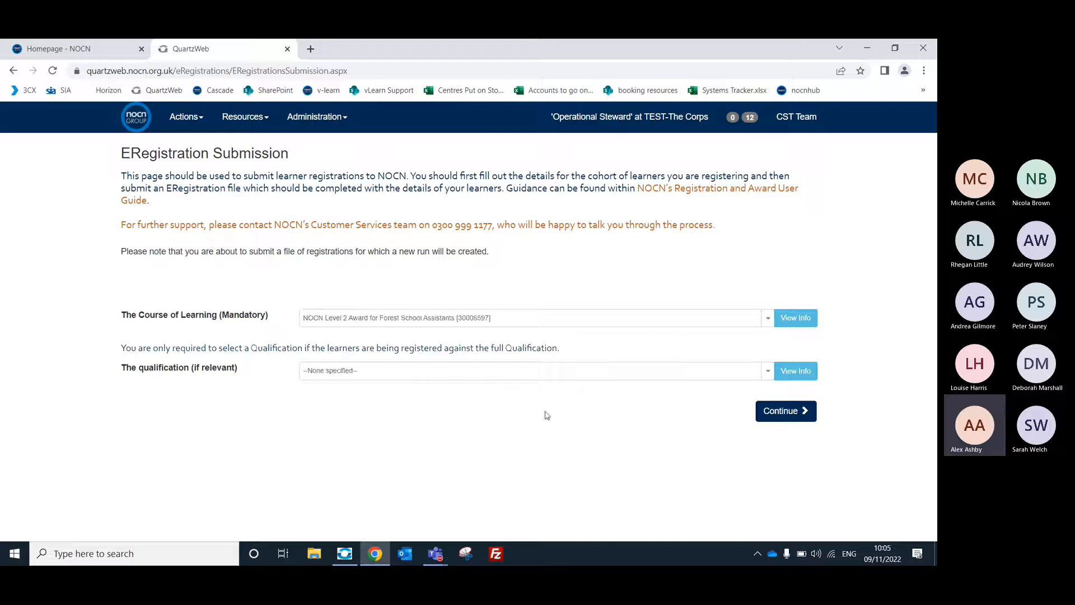
Select qualification 30000790 - NOCN Level 2 Award for Forest School Assistants and review its unit information.
click(768, 371)
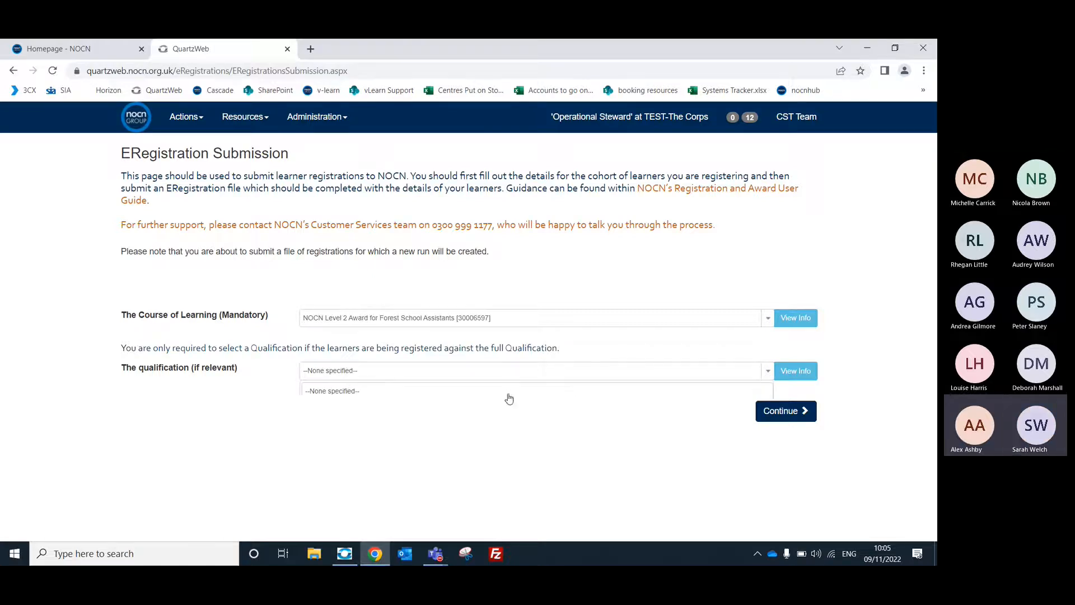
click(432, 414)
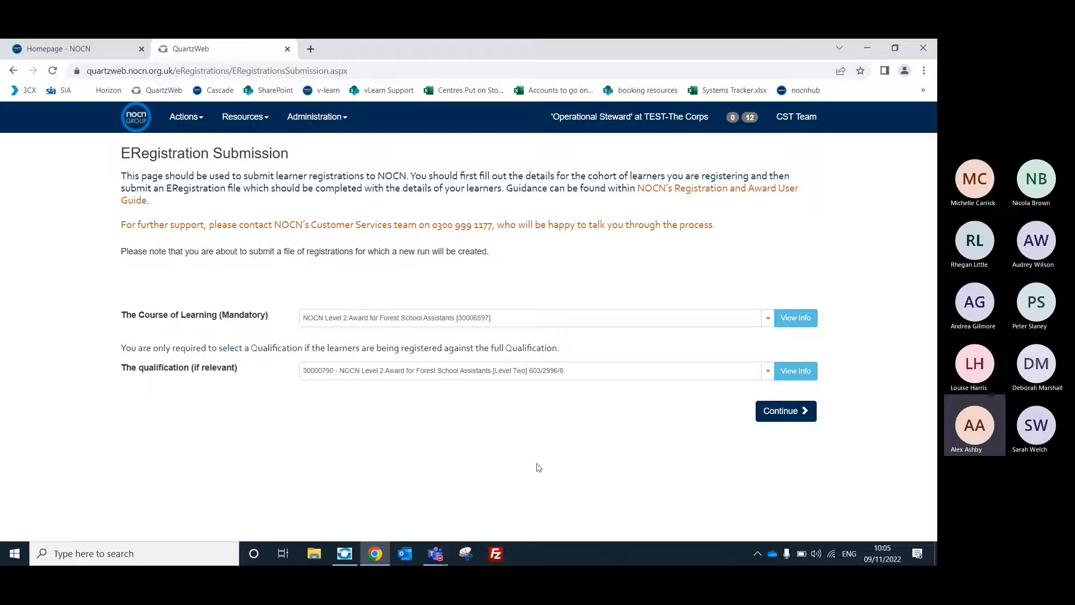
click(801, 373)
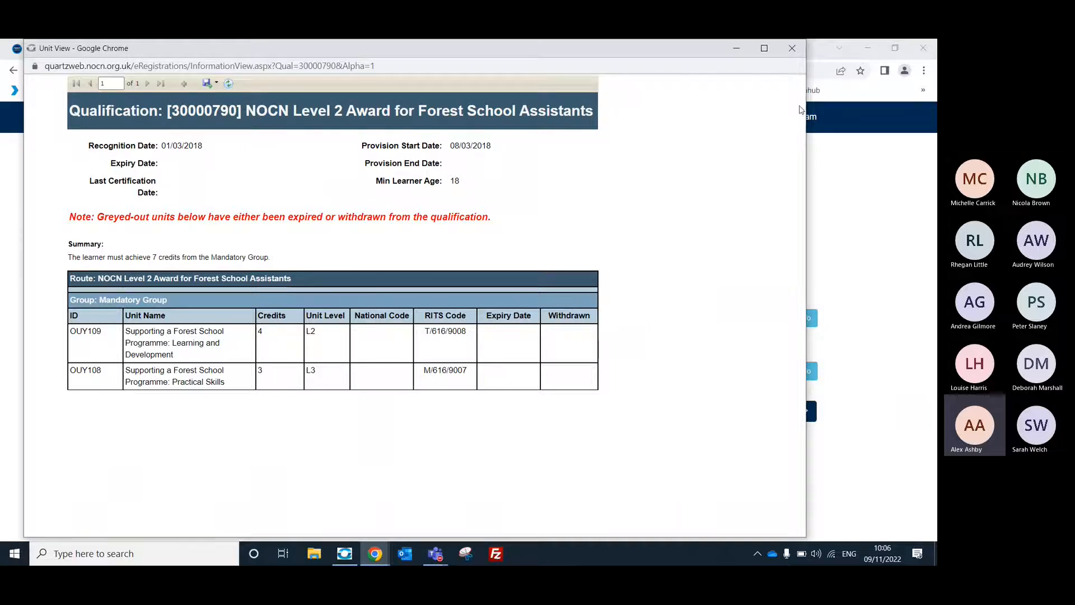
click(790, 52)
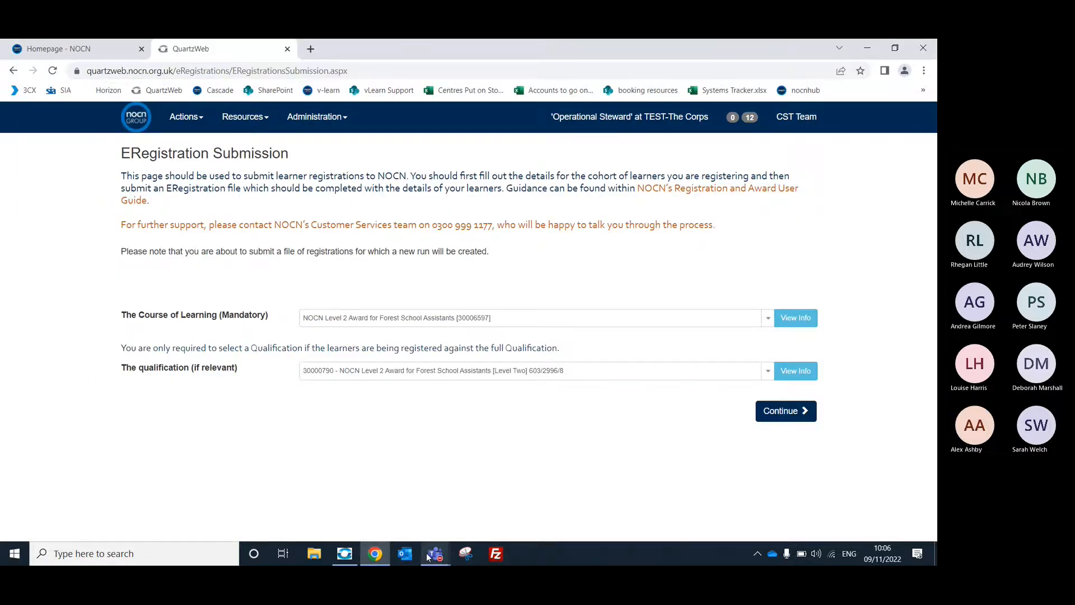
Switch to the Teams meeting, admit the next attendee waiting in the lobby, and return to the registration form in Chrome.
mouse_move(429, 557)
click(471, 475)
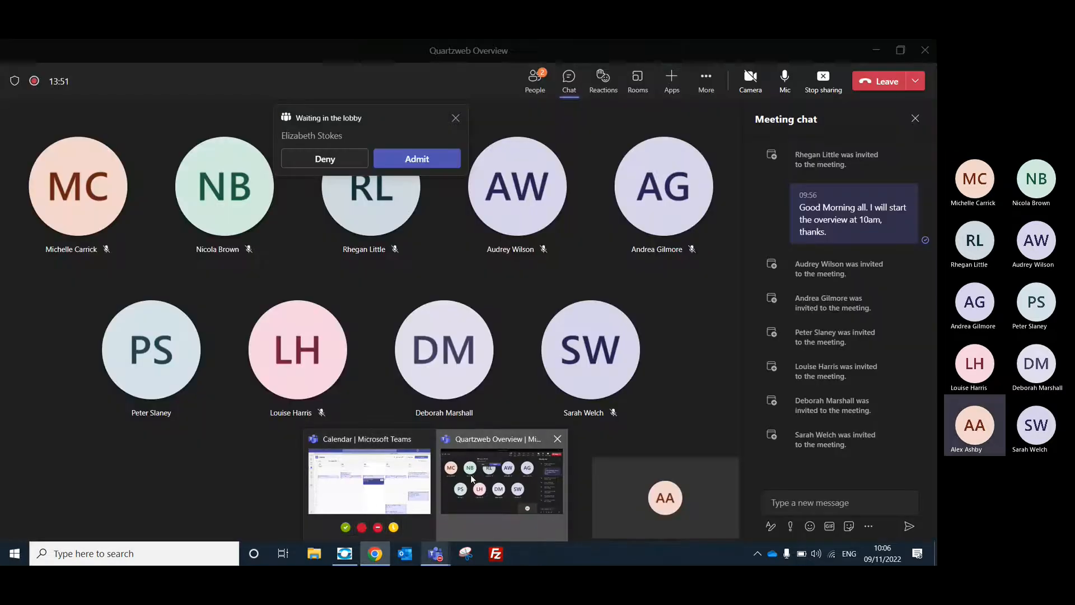
click(430, 166)
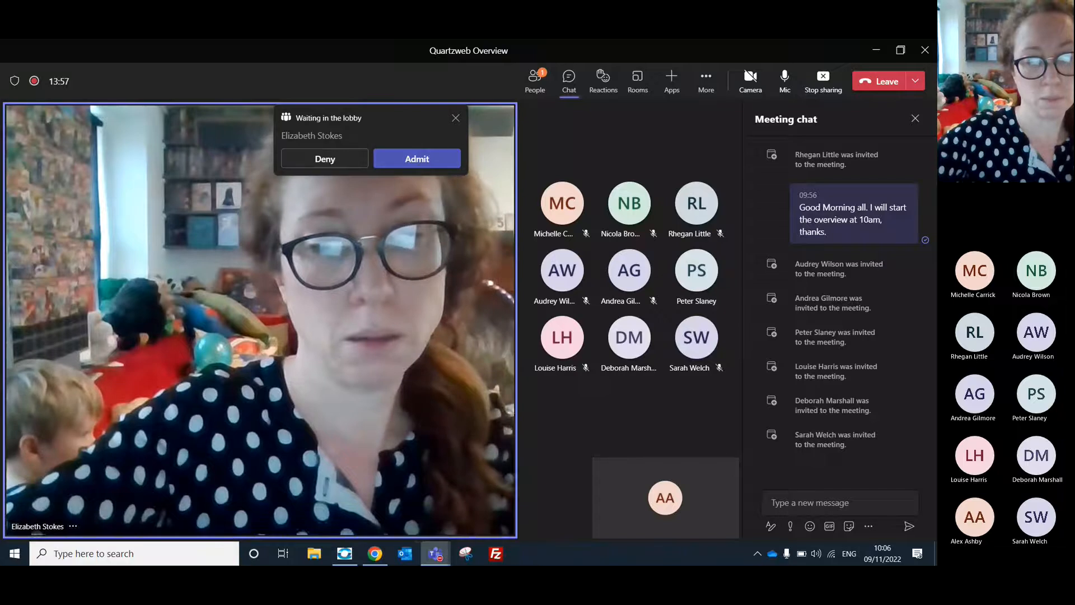
click(374, 553)
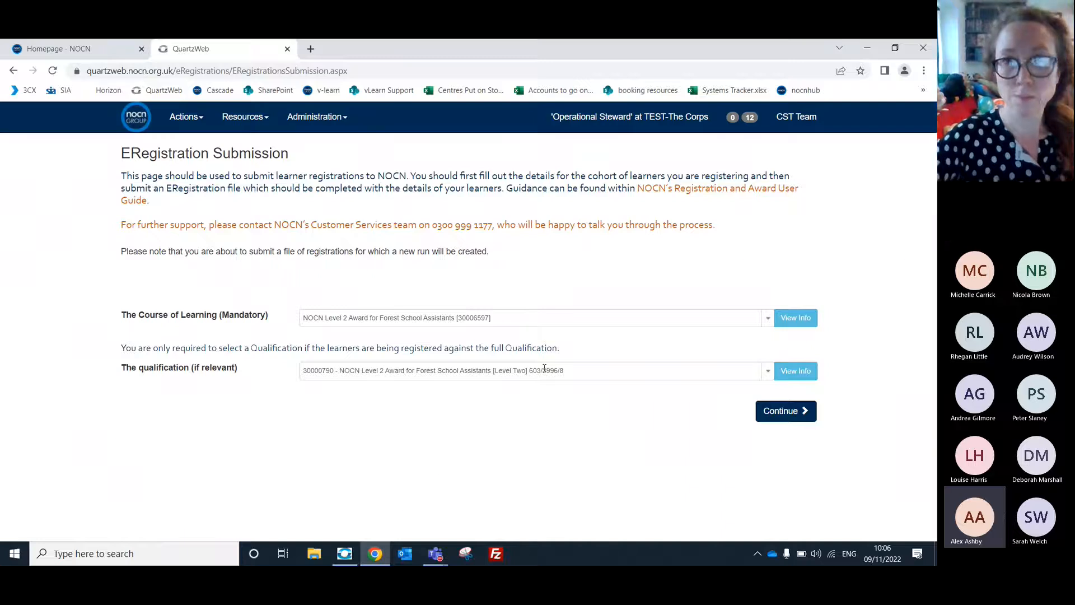
Continue to the run details form and set the Run Start Date to 09/11/2022.
click(772, 420)
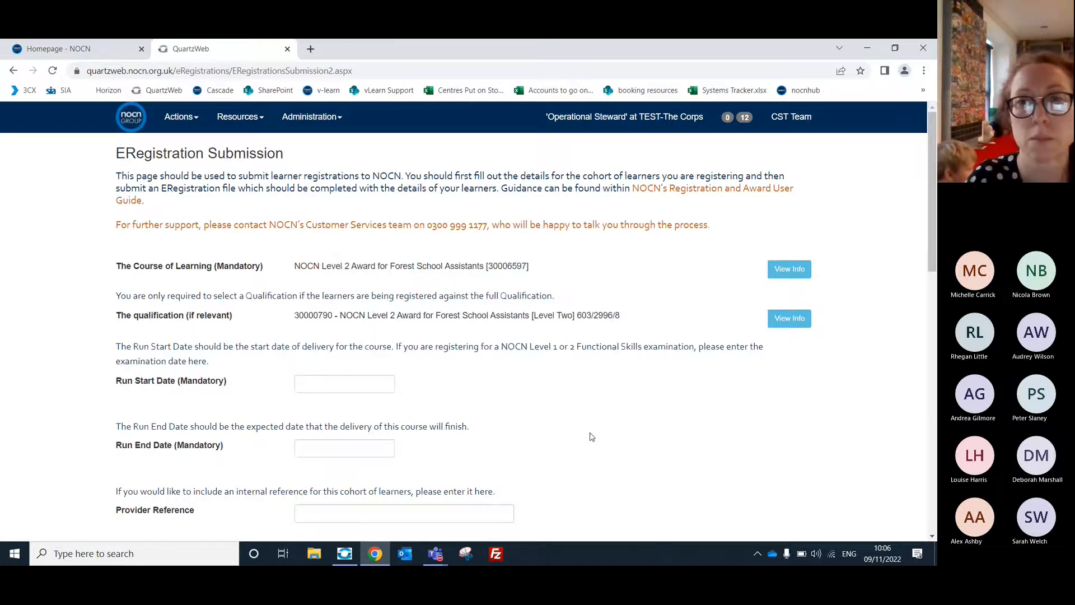
scroll(588, 437, down, 1)
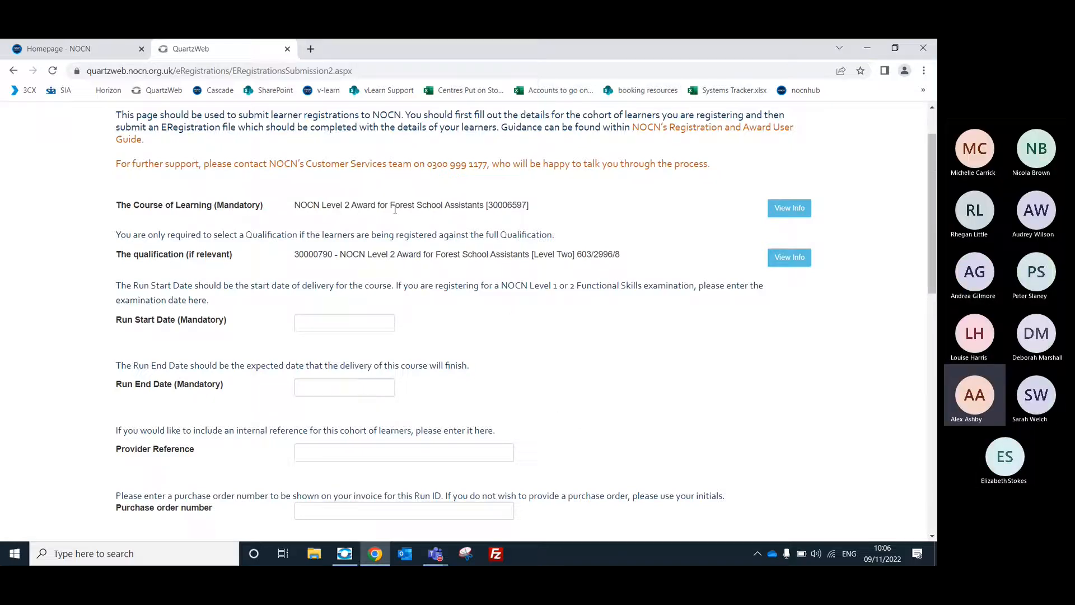
scroll(395, 208, down, 1)
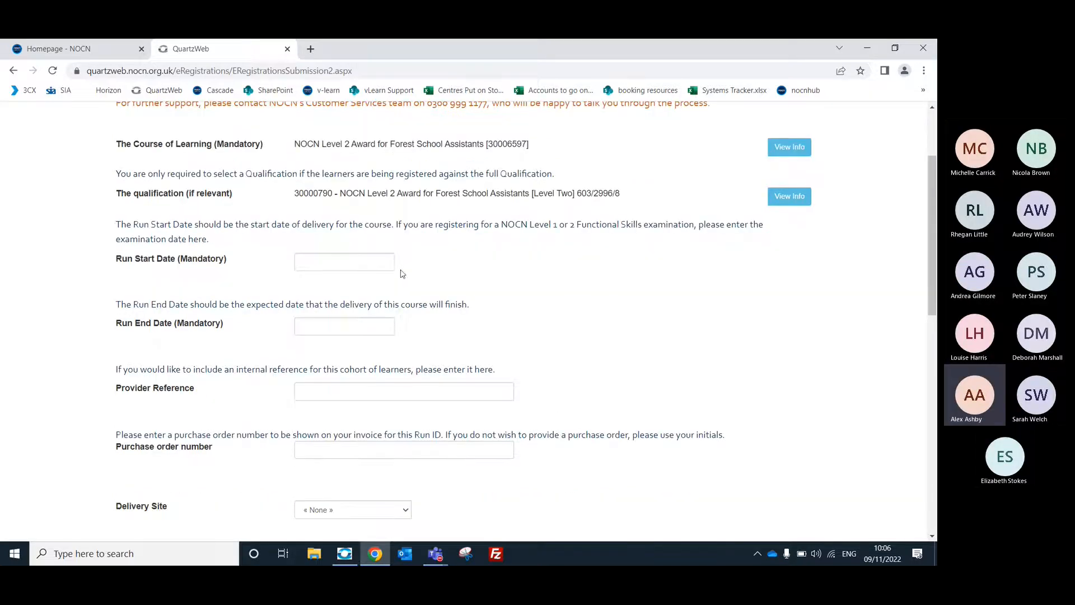
click(345, 260)
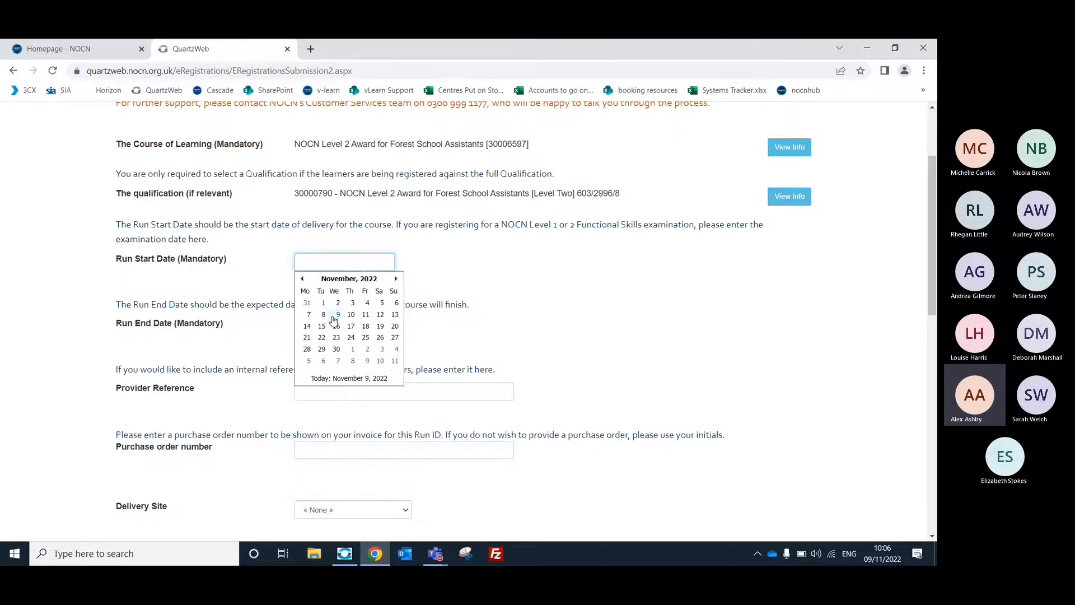
click(336, 314)
click(577, 265)
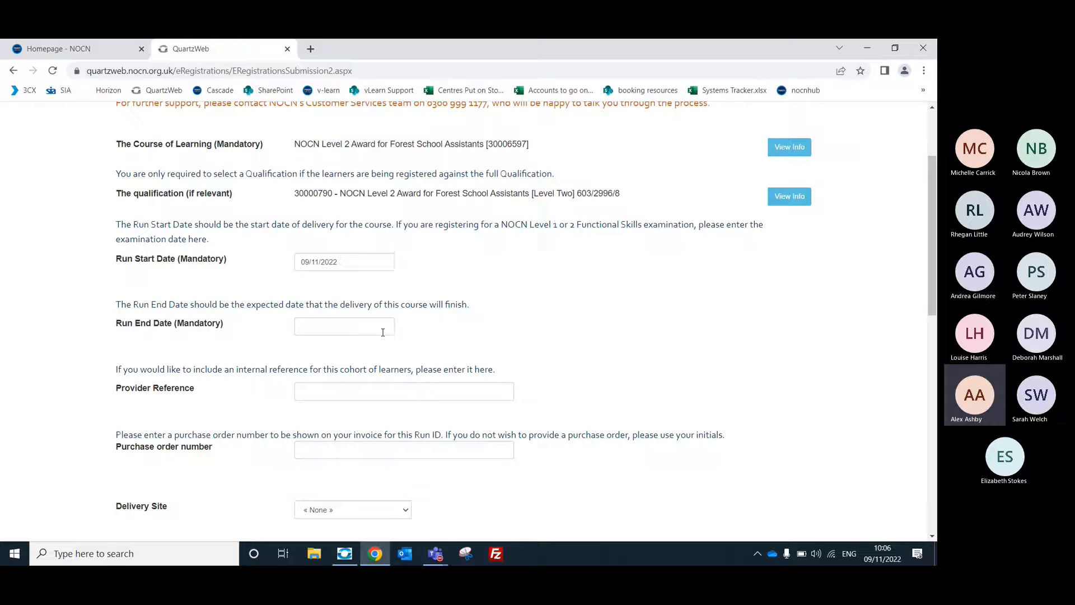
Set the Run End Date to 16/11/2022.
click(383, 332)
key(Escape)
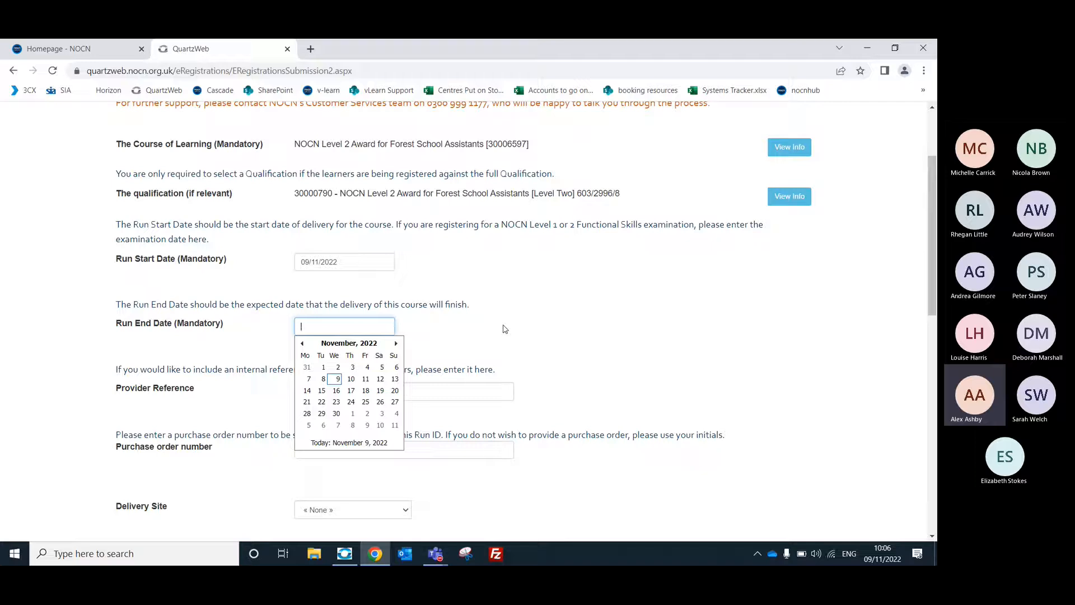
click(337, 391)
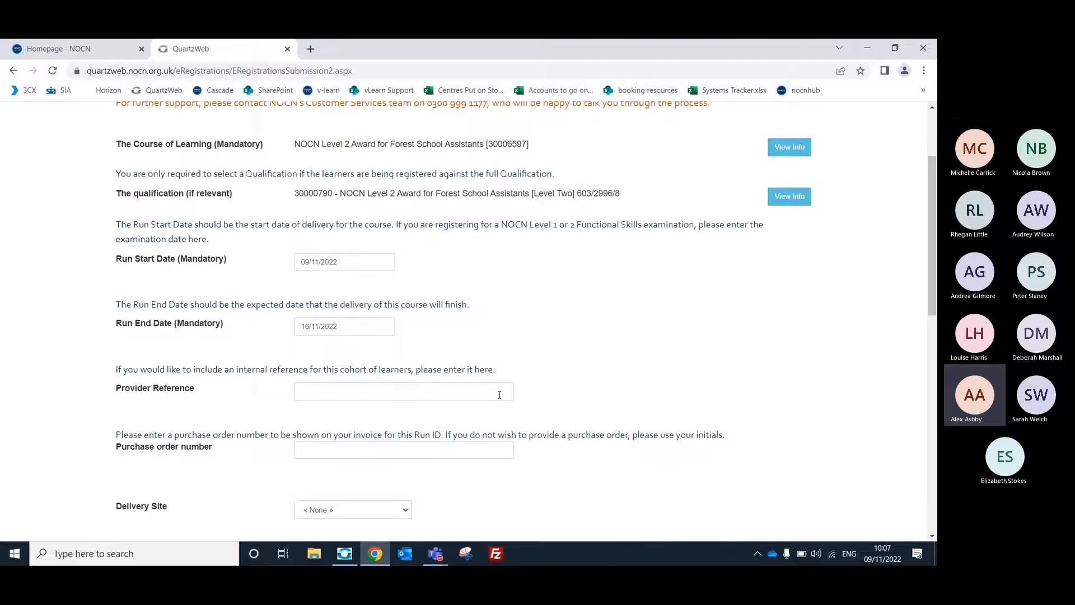
Enter "nov training 3" as the Provider Reference for the cohort of learners.
click(481, 393)
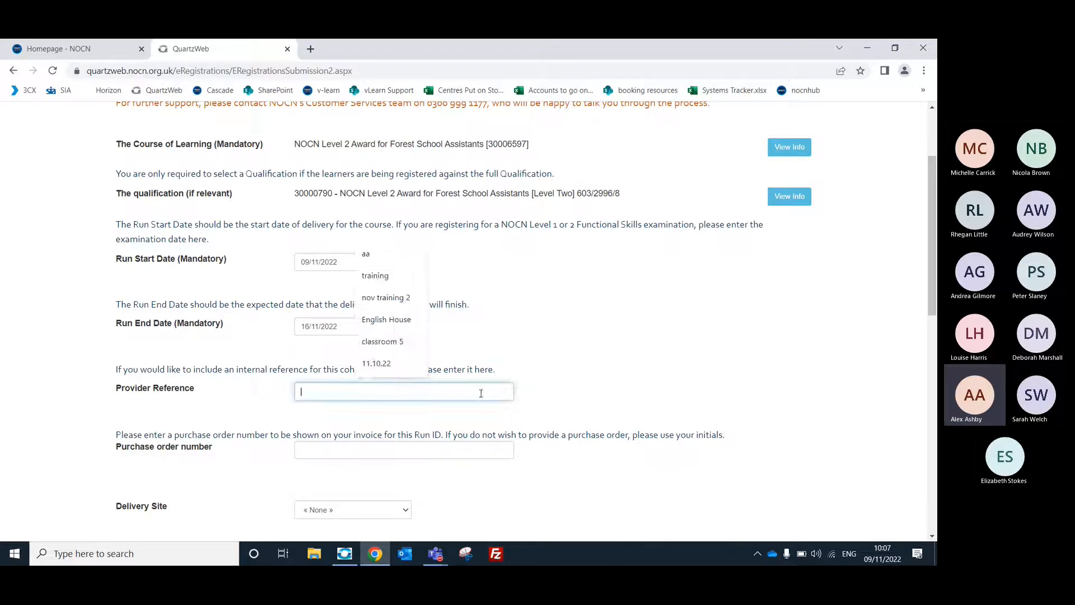
text(nov train)
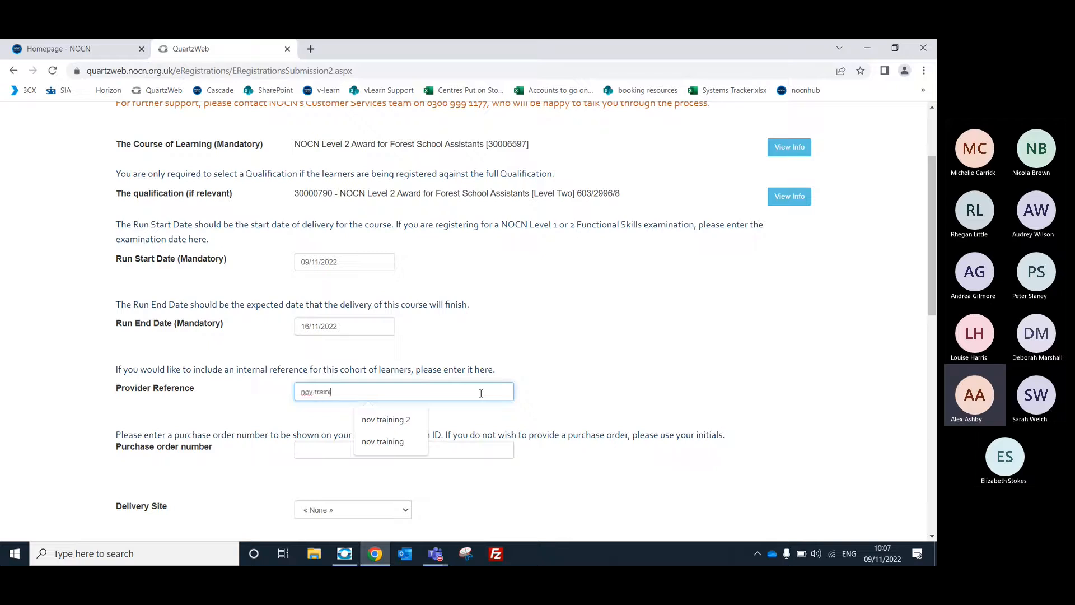
text(ing 3)
click(612, 357)
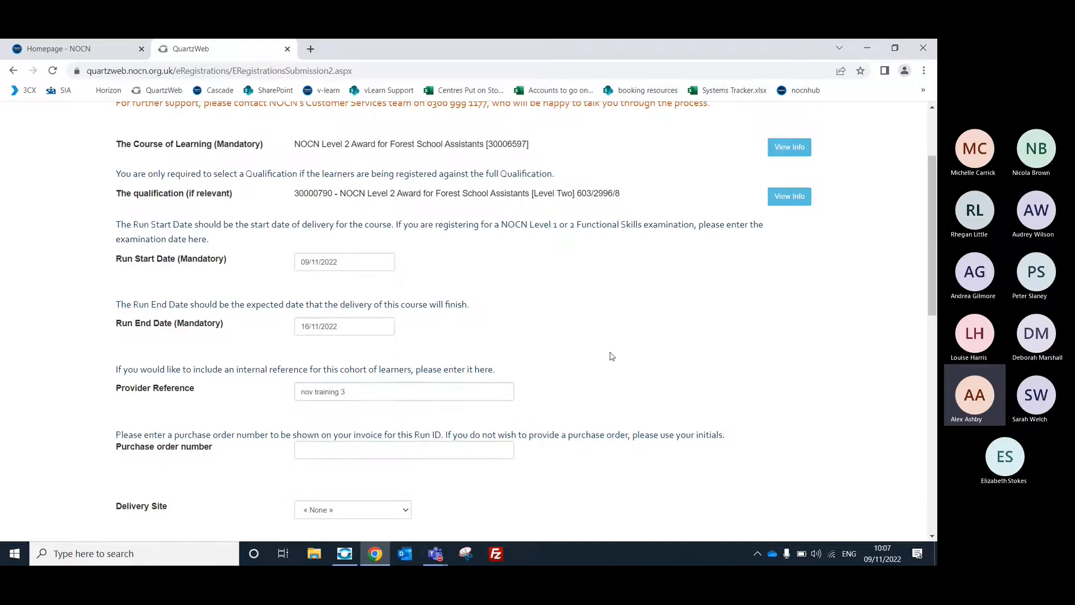
scroll(612, 357, down, 1)
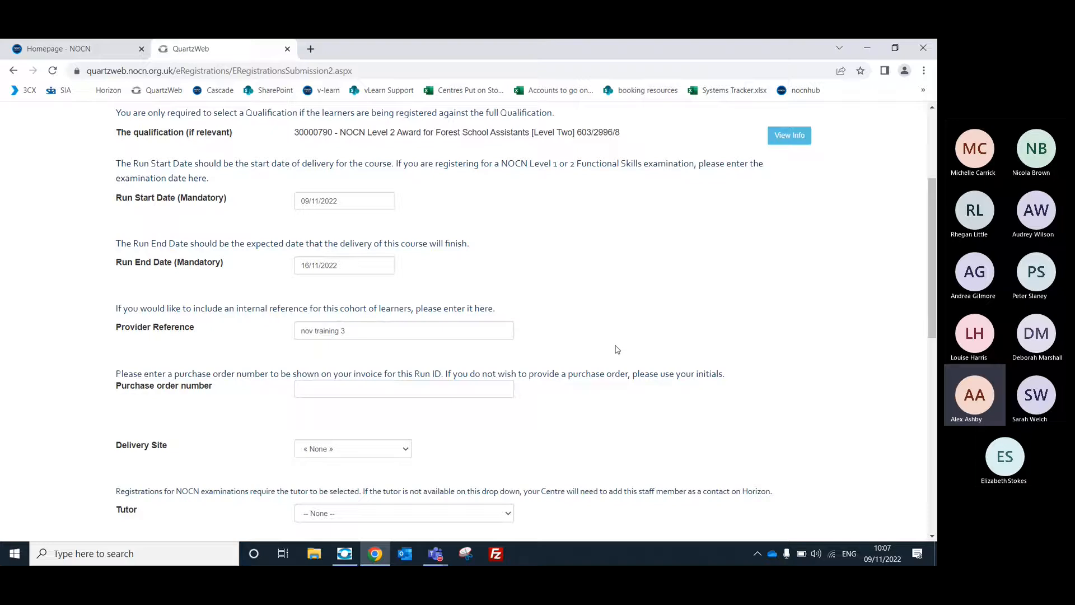
scroll(617, 343, down, 1)
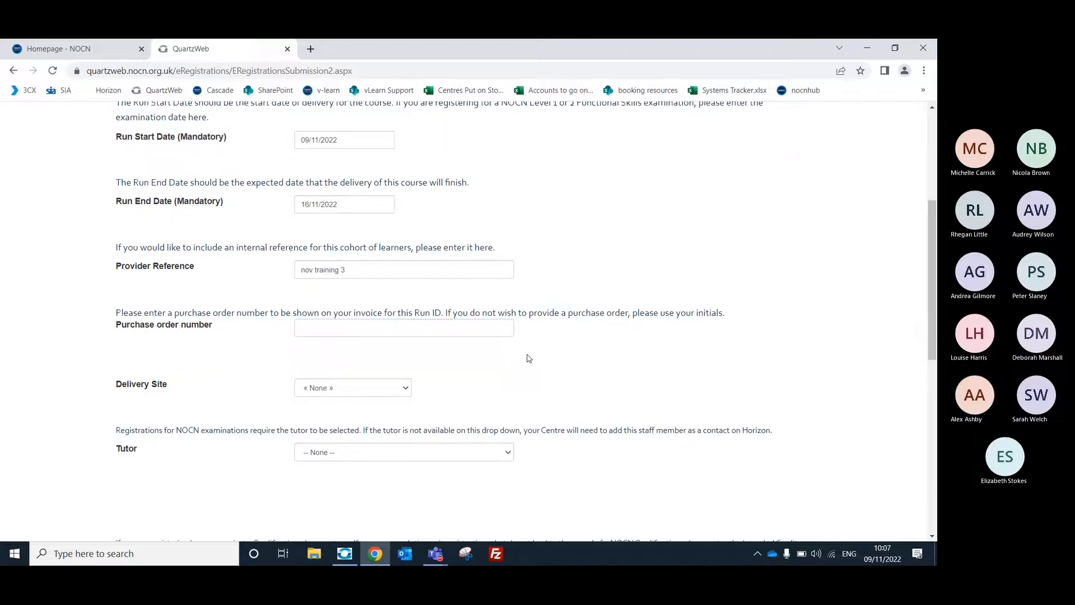
Enter "nov training 3" as the Purchase order number for the run.
click(497, 326)
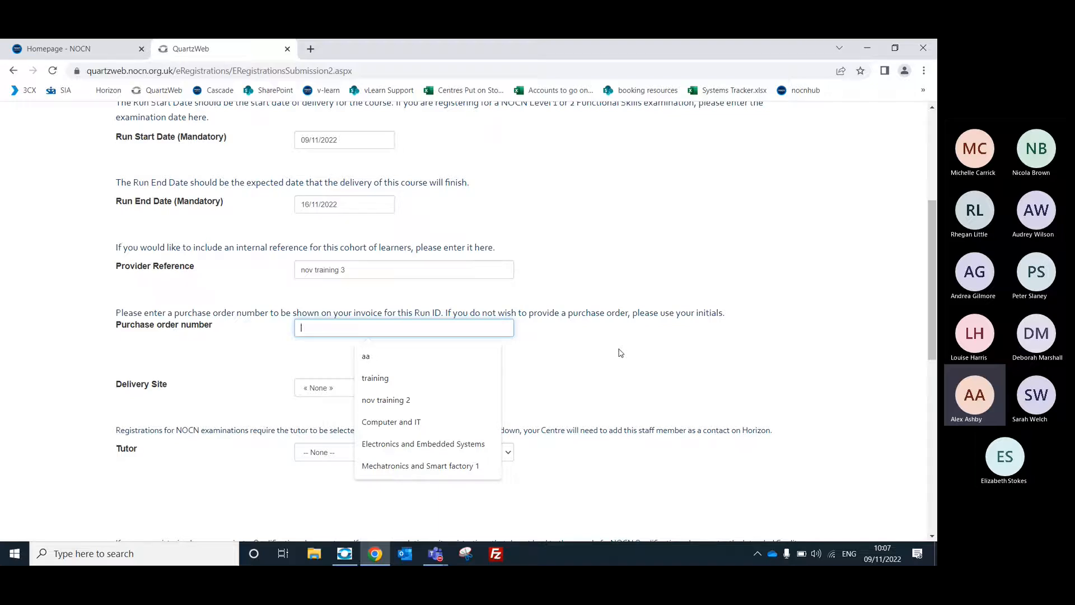
text(nov t)
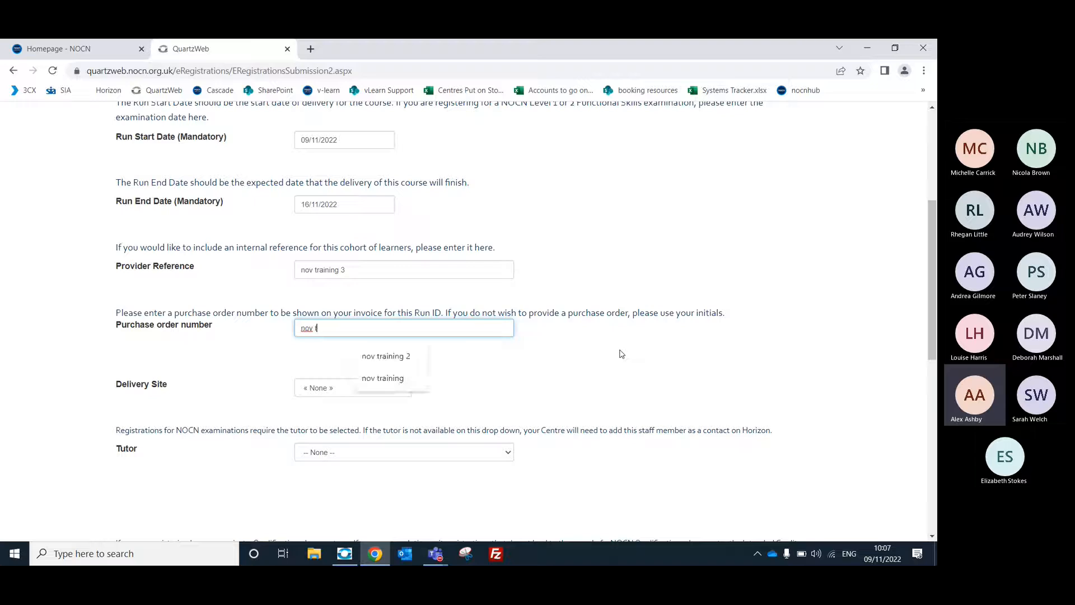
text(raining 3)
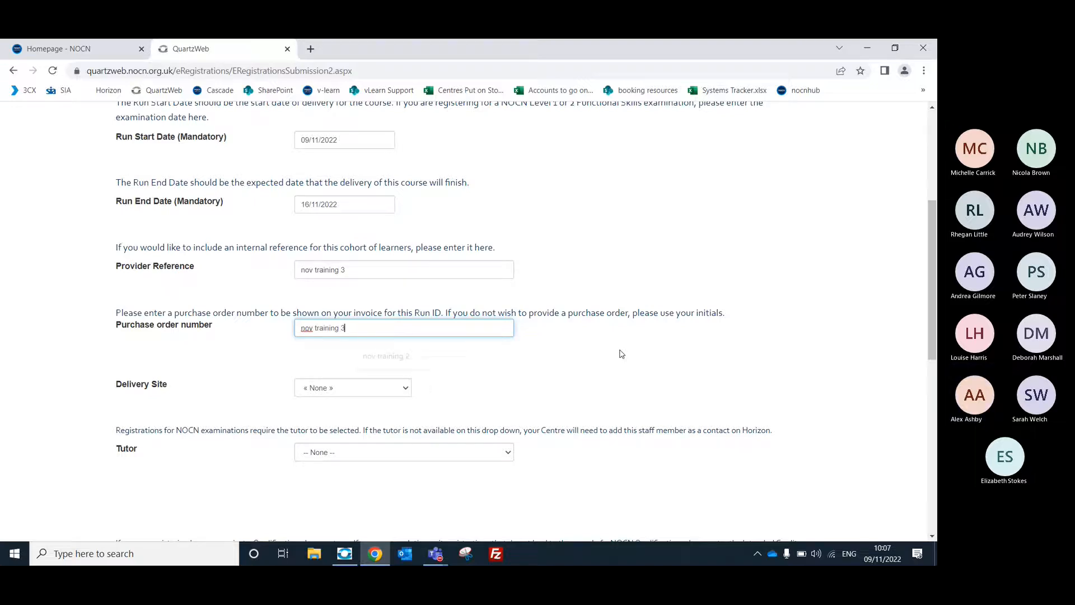
click(553, 341)
Set the Delivery Site to Main Site and assign the trainer's own staff entry as the Tutor.
scroll(553, 341, down, 1)
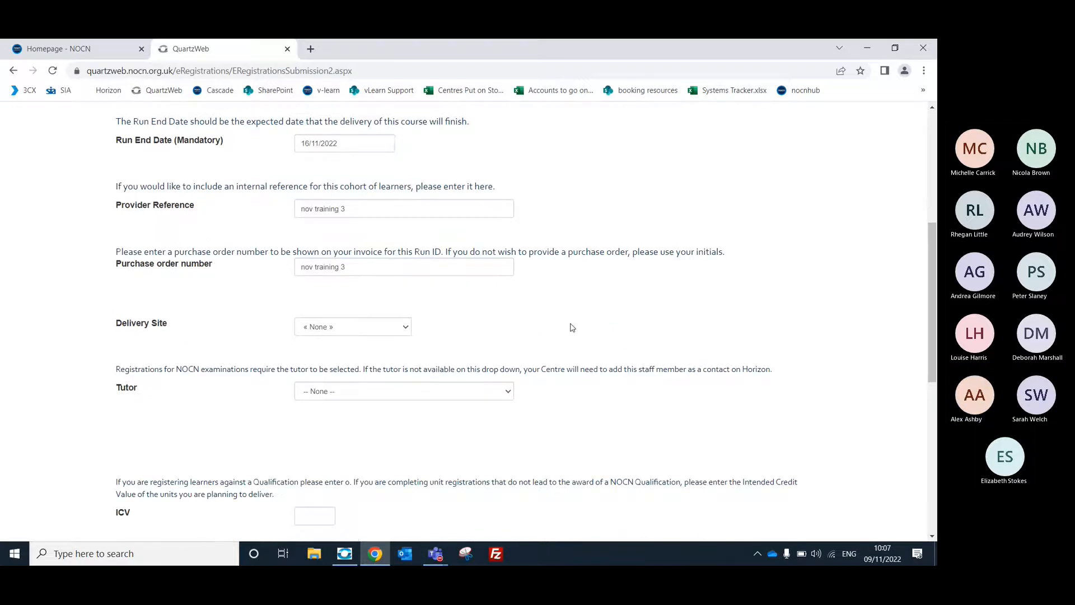
click(400, 332)
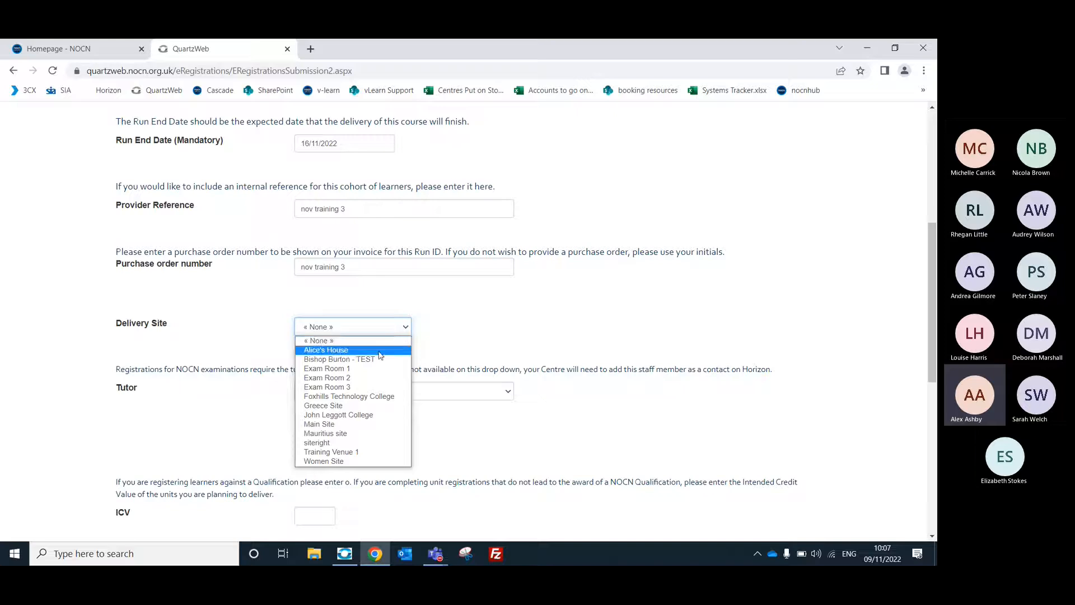
click(345, 424)
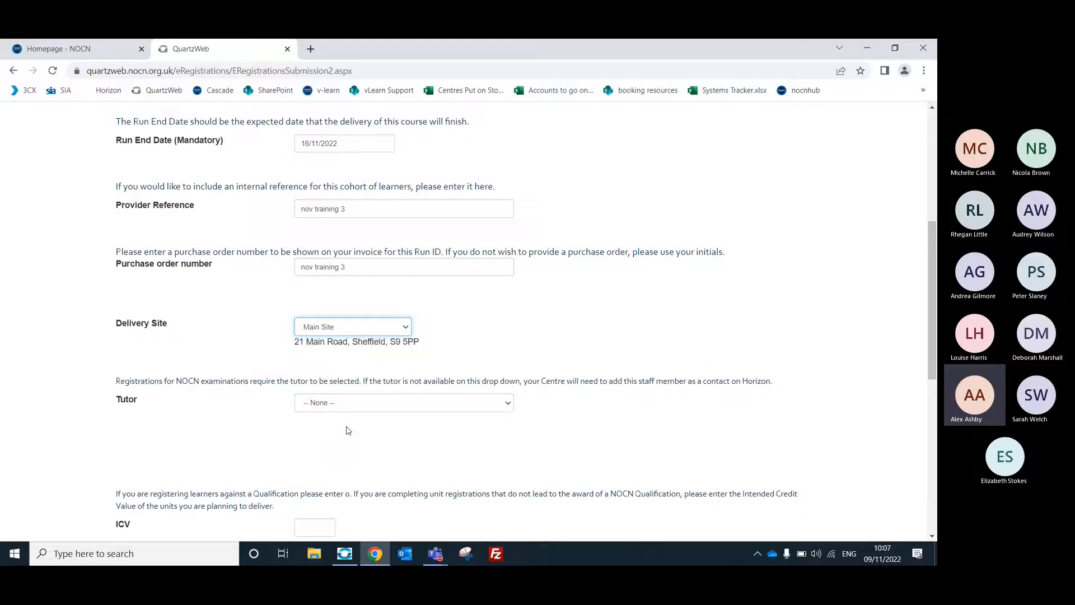
scroll(580, 317, down, 1)
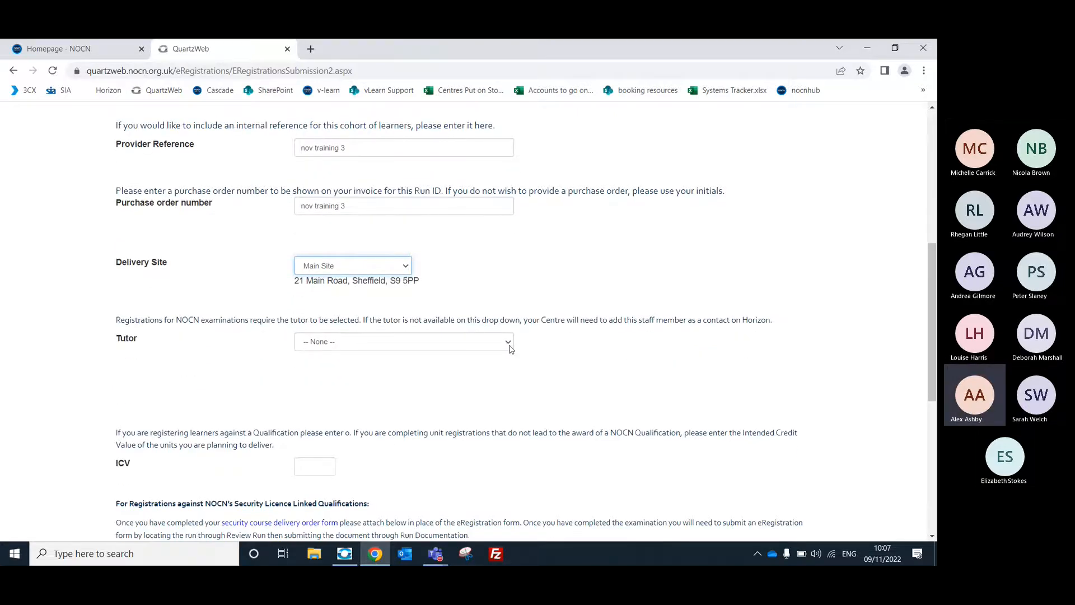
click(508, 342)
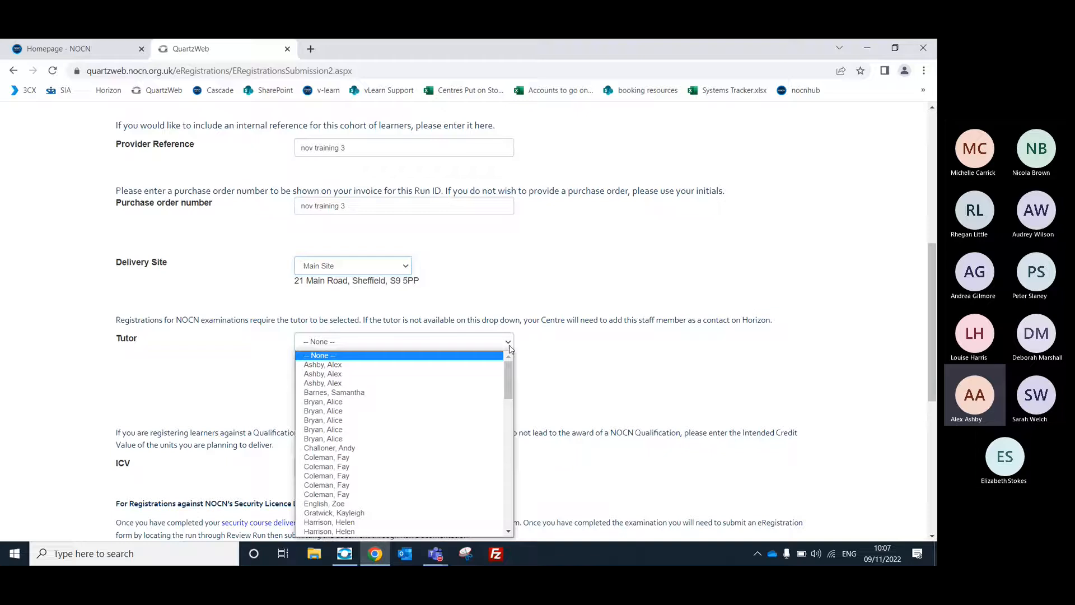
click(472, 371)
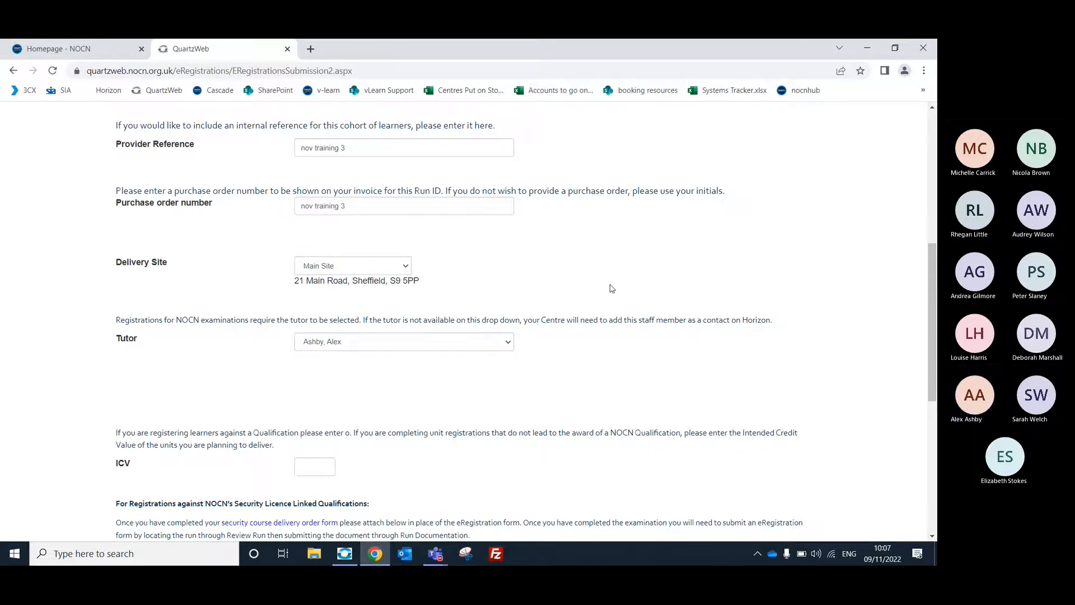
Check the ICV requirement, then view the unit and credit information for the Course of Learning and close it.
scroll(610, 291, down, 1)
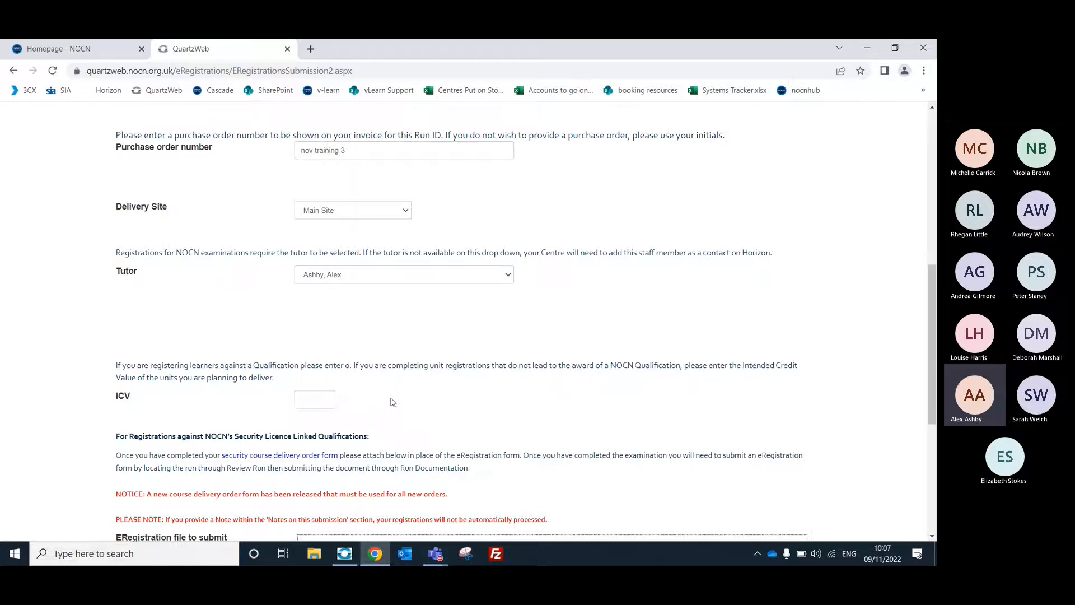
scroll(260, 362, up, 10)
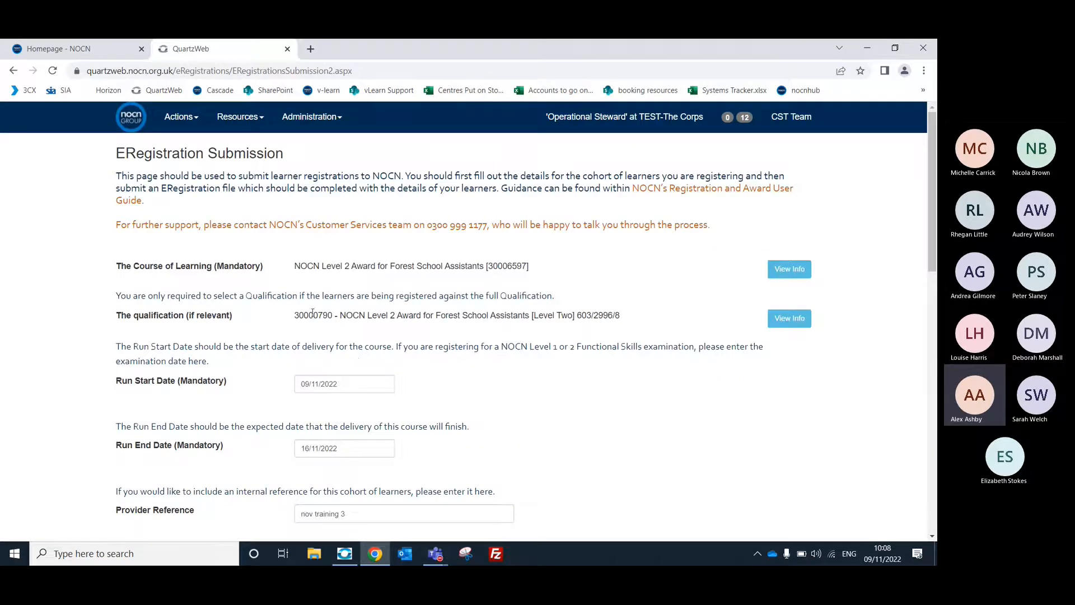
drag(932, 237, 918, 385)
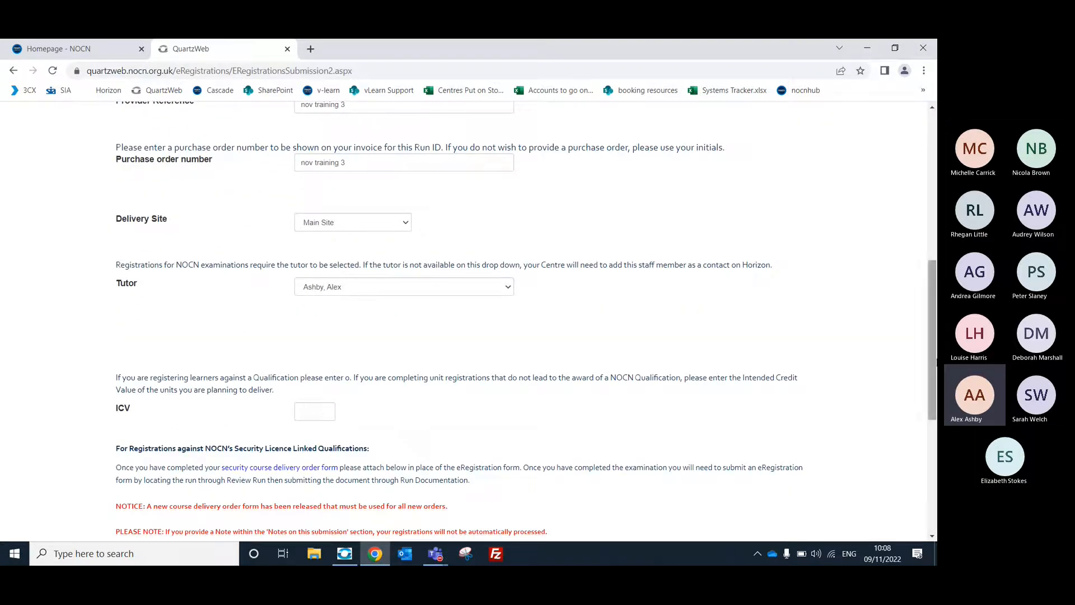
drag(935, 366, 934, 229)
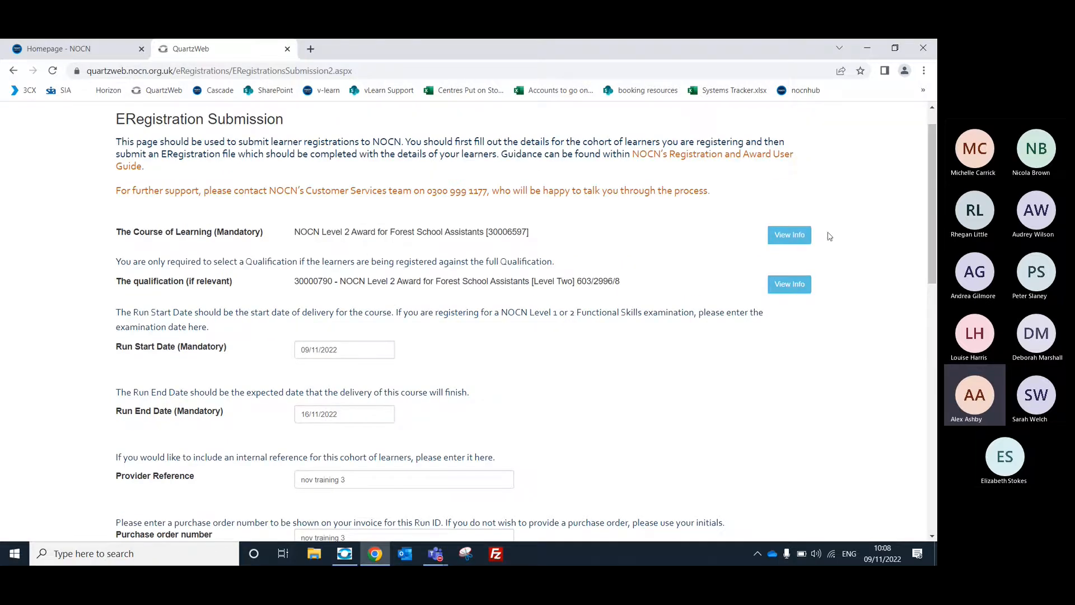
click(788, 236)
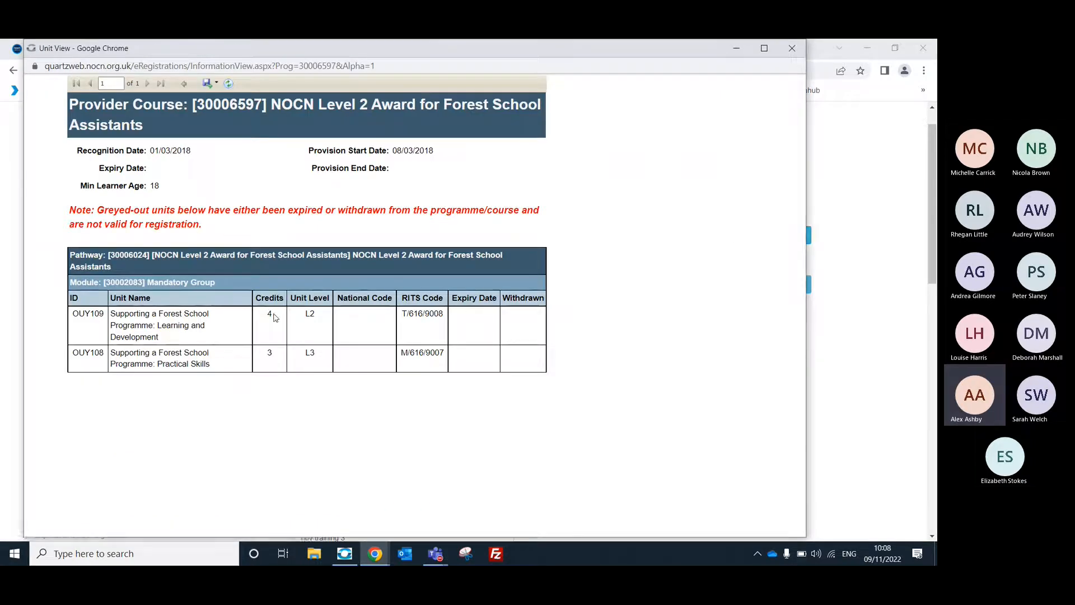
click(792, 49)
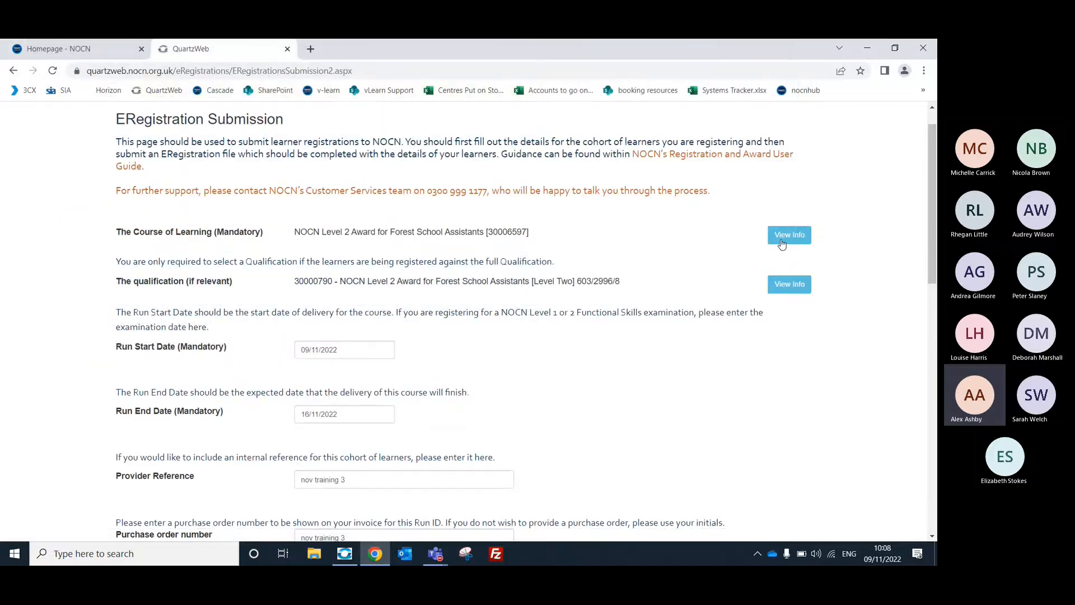
Download the 'Standard ERegistration' submission form as an Excel file and open it for editing.
scroll(782, 244, down, 8)
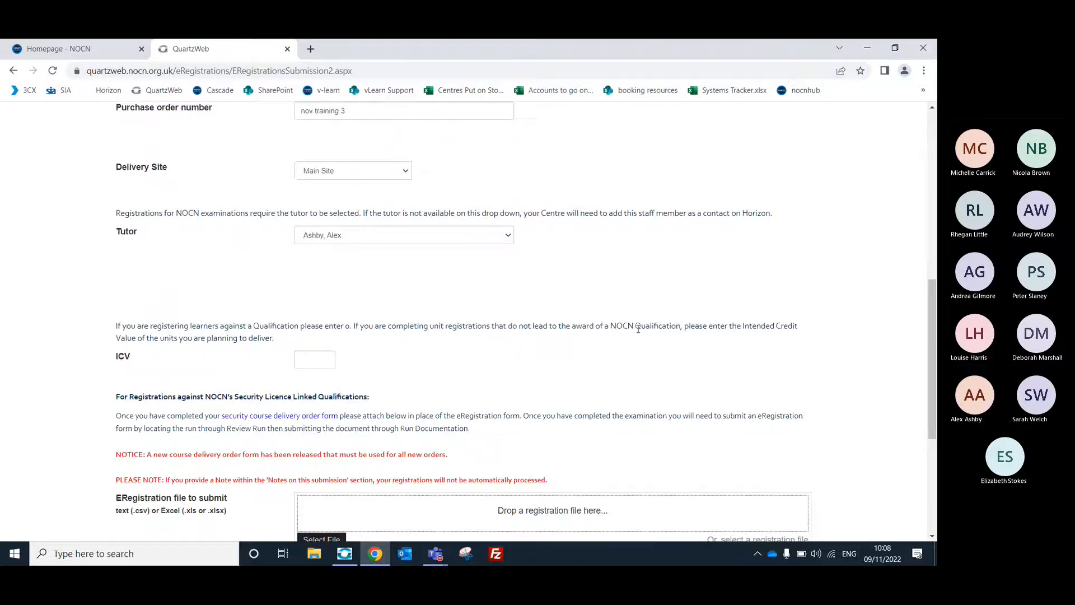
scroll(661, 302, down, 1)
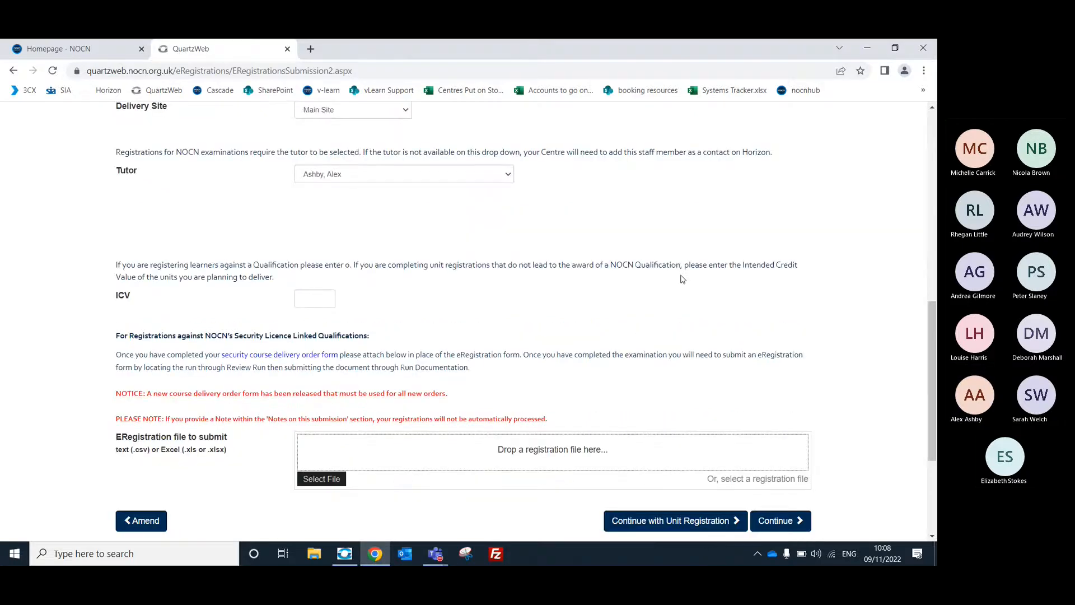
scroll(683, 279, down, 1)
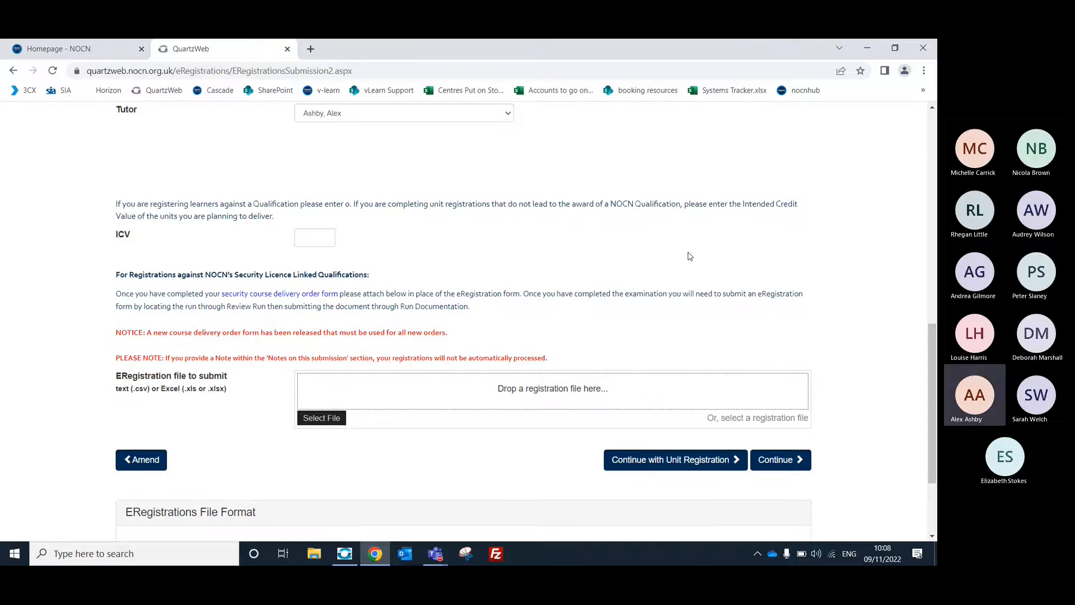
scroll(686, 255, down, 1)
scroll(673, 246, down, 1)
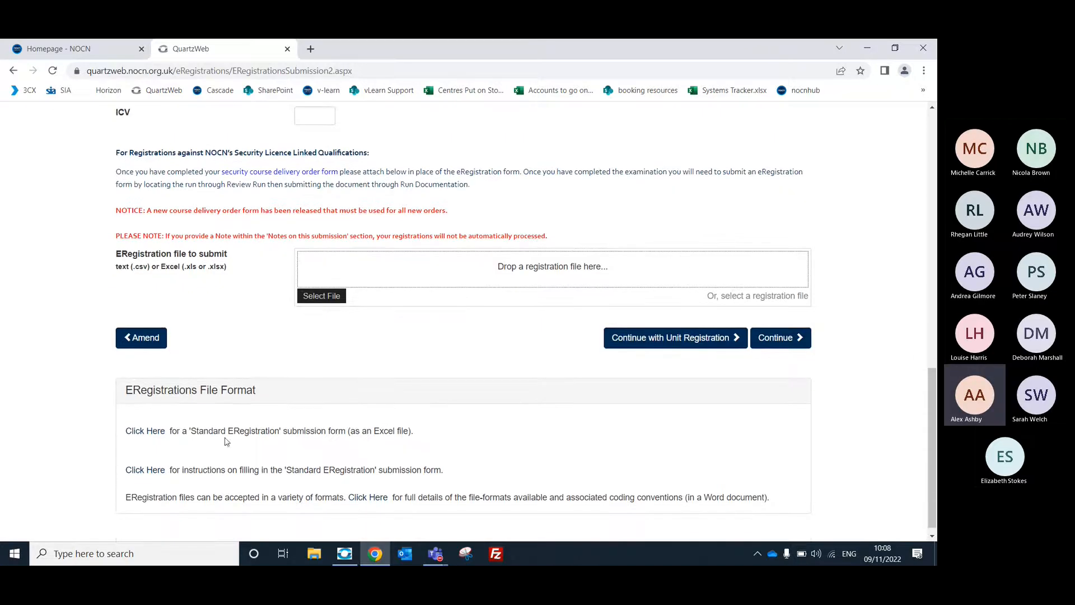
click(144, 439)
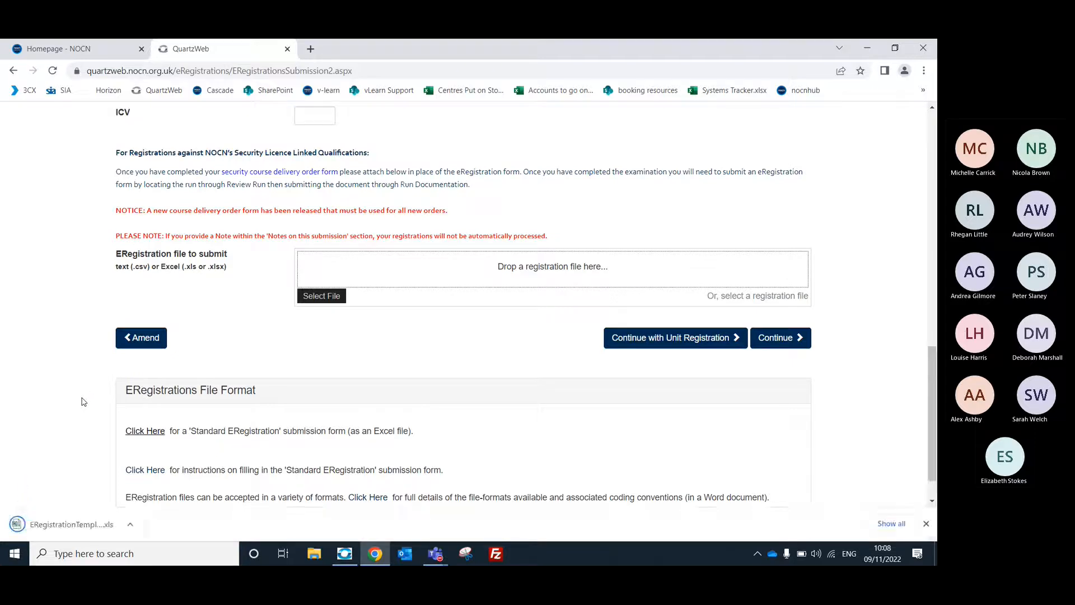
click(73, 522)
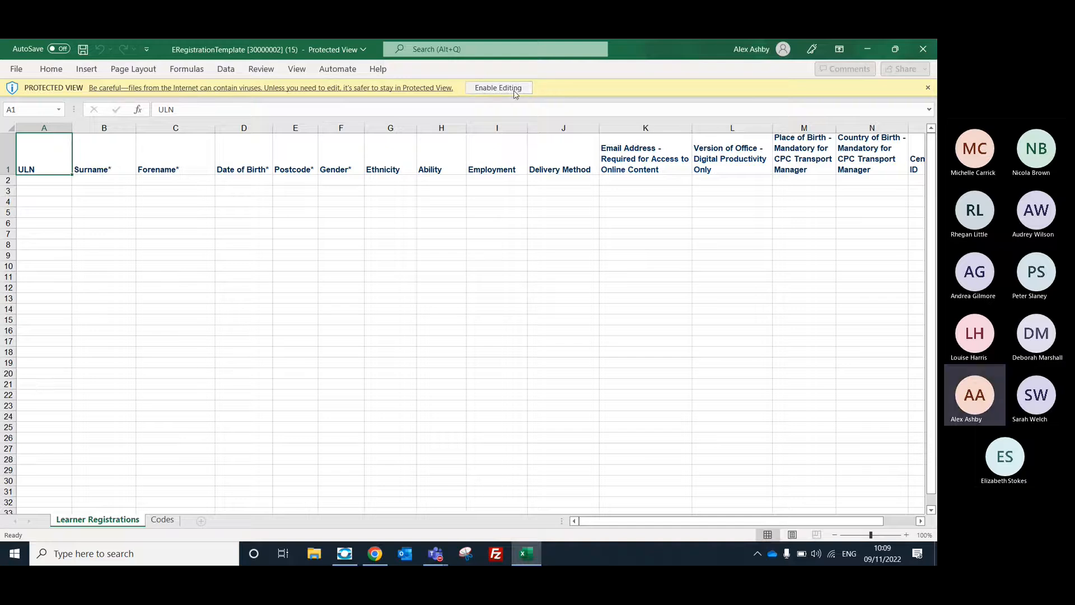
click(514, 90)
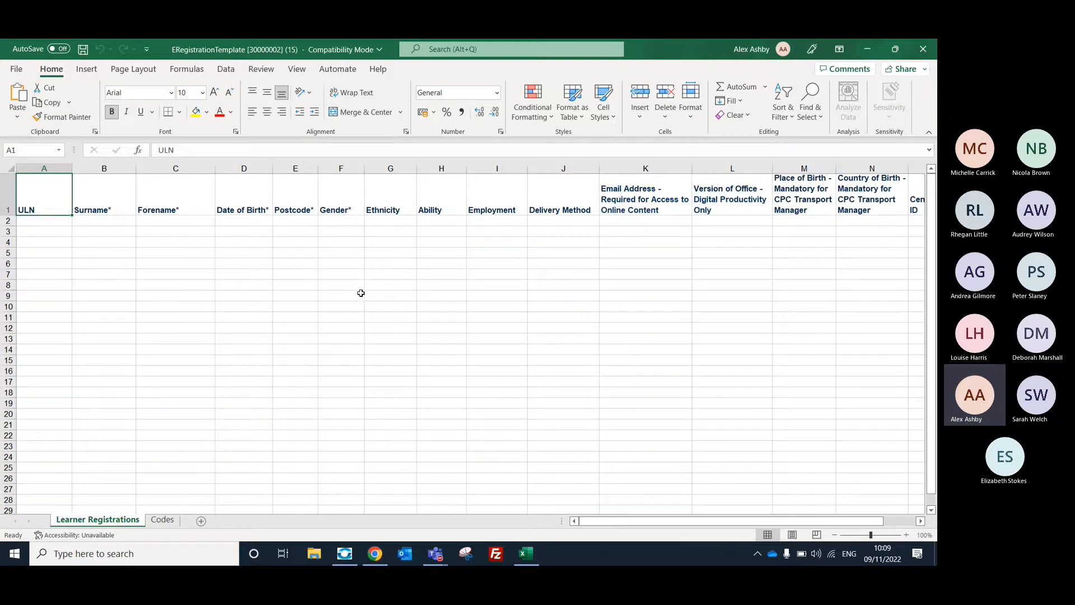
Examine the template's learner columns and Ethnicity options, check the Codes sheet for their meanings, and return to the Learner Registrations sheet.
click(103, 209)
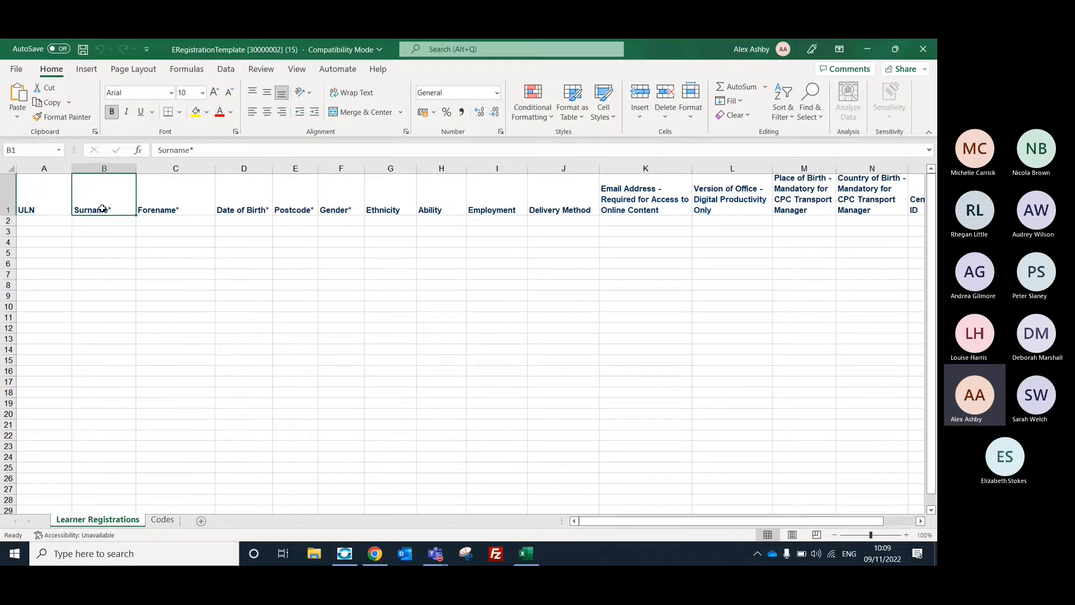
click(178, 207)
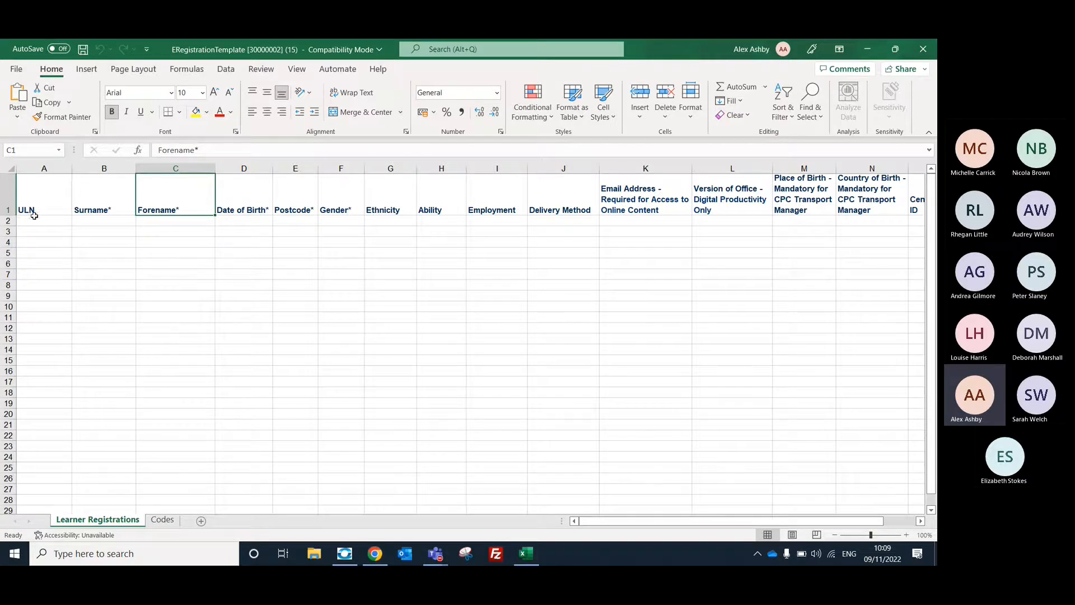
click(406, 222)
click(423, 221)
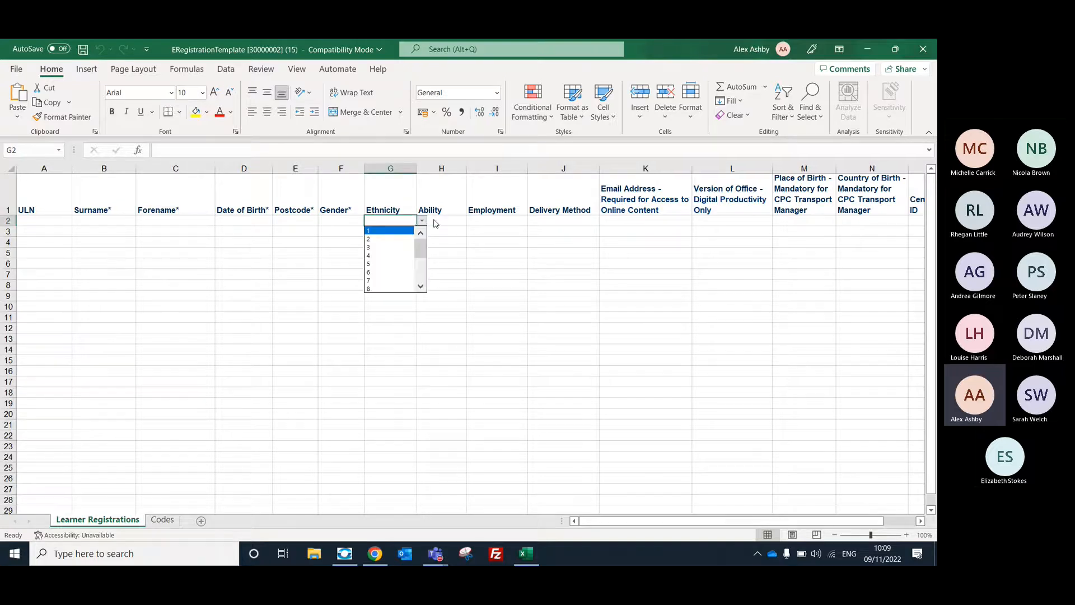
key(Escape)
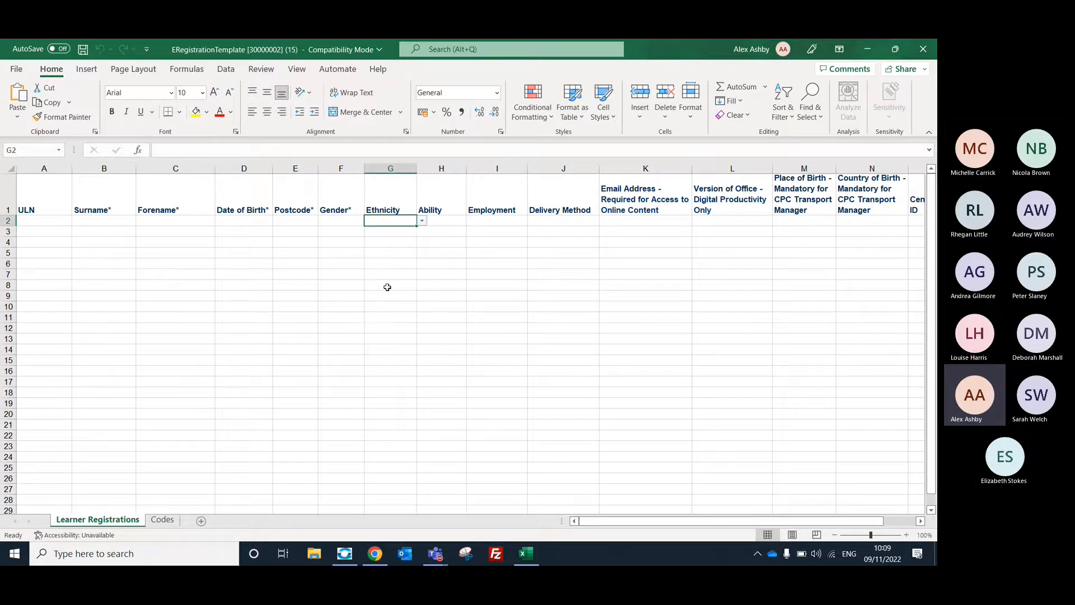
click(158, 521)
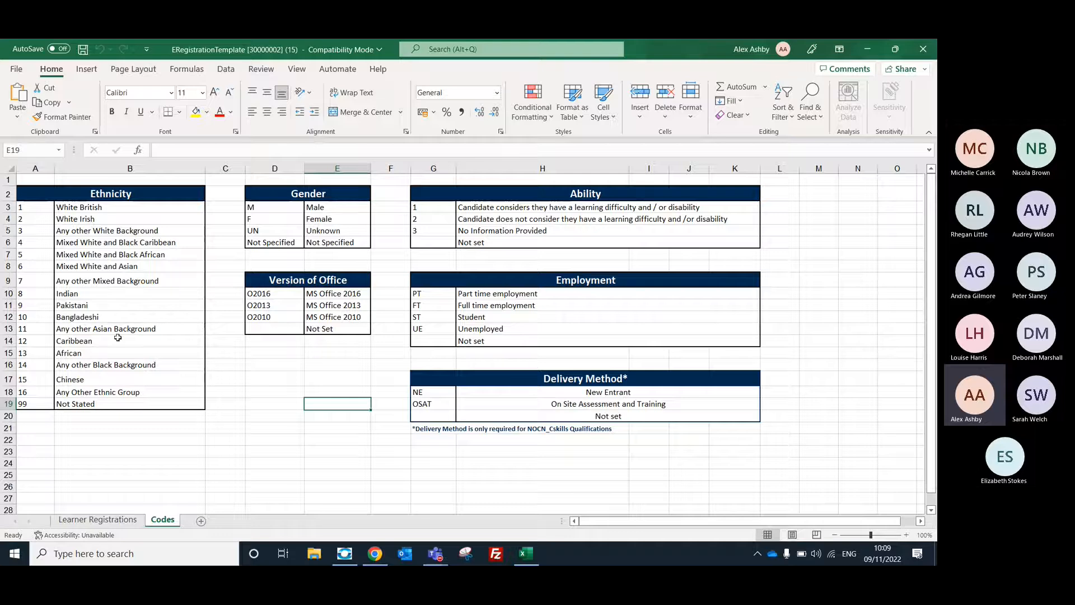
click(123, 521)
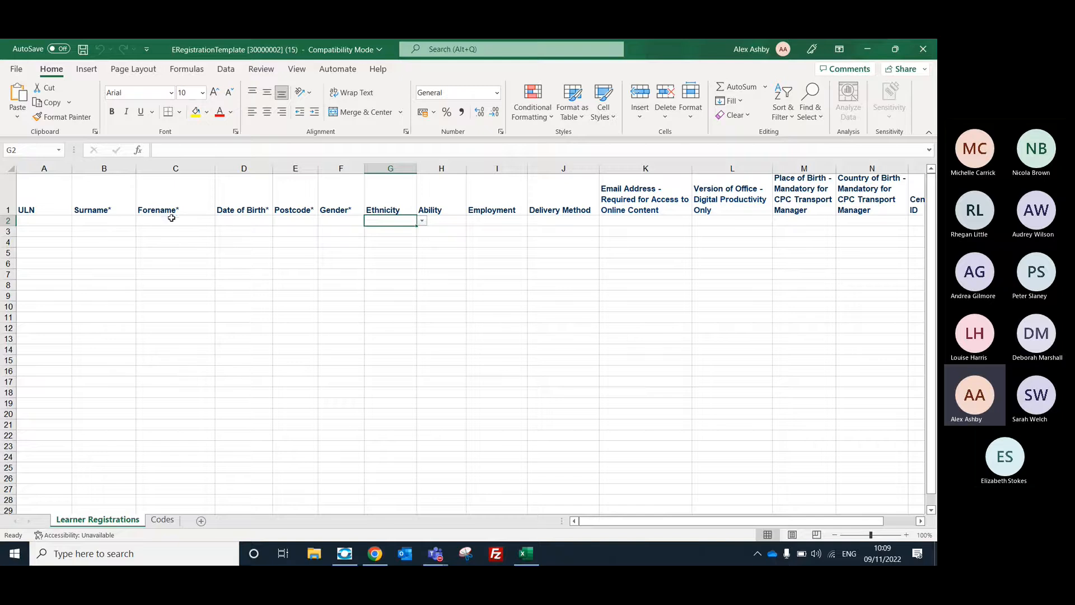
Enter "training" as the Surname and "nov" as the Forename in the first learner row.
click(108, 220)
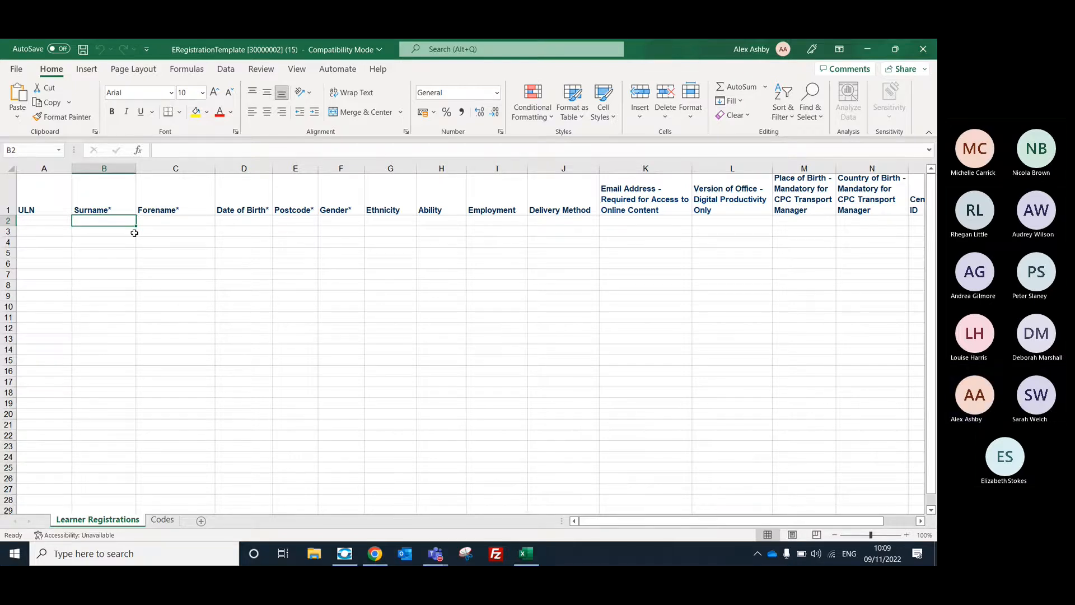
text(traing)
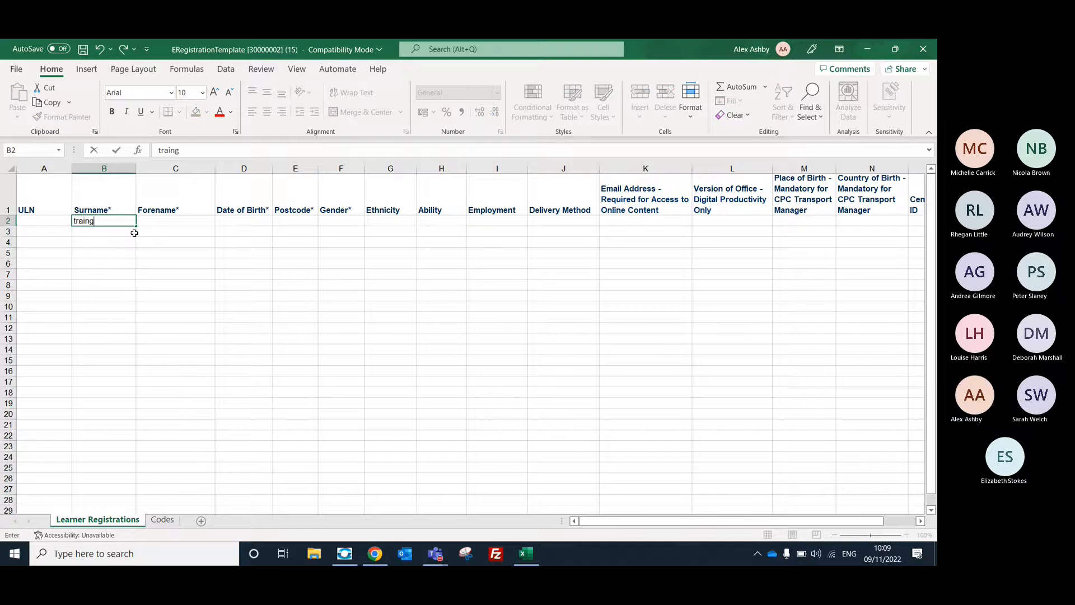
key(BackSpace)
text(ing)
click(166, 225)
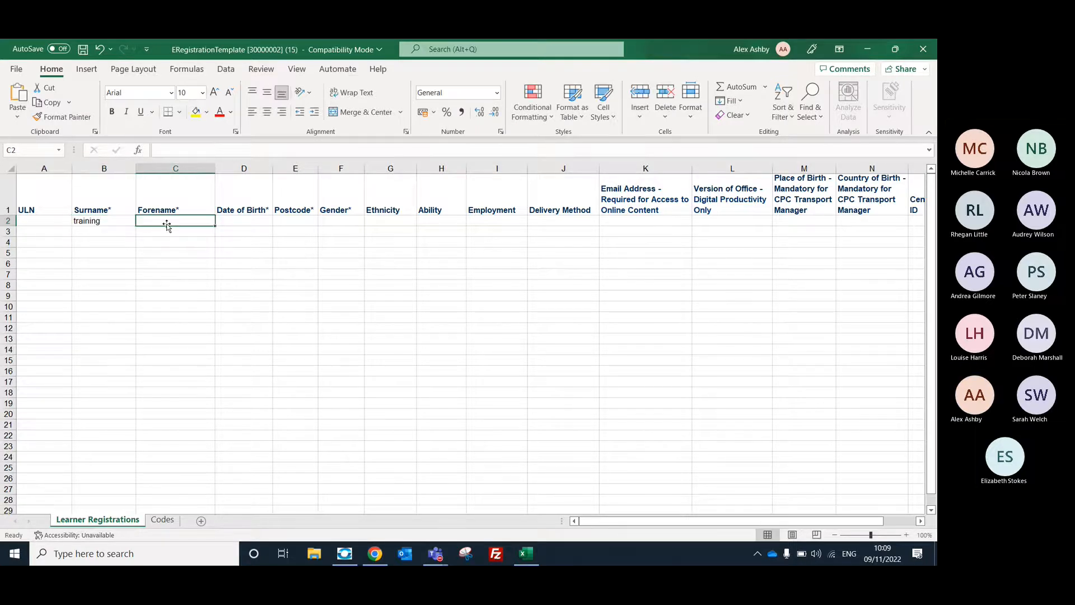
text(nov)
Fill in the first learner's date of birth and postcode in row 2.
click(251, 221)
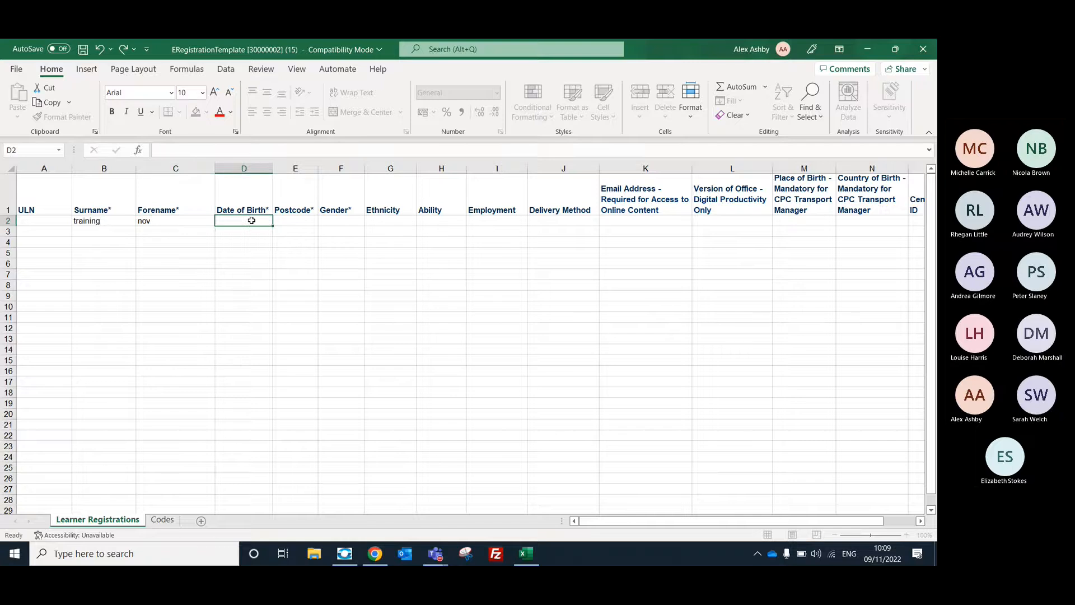
text(09)
text(/11/1990)
click(290, 222)
text(s1 2)
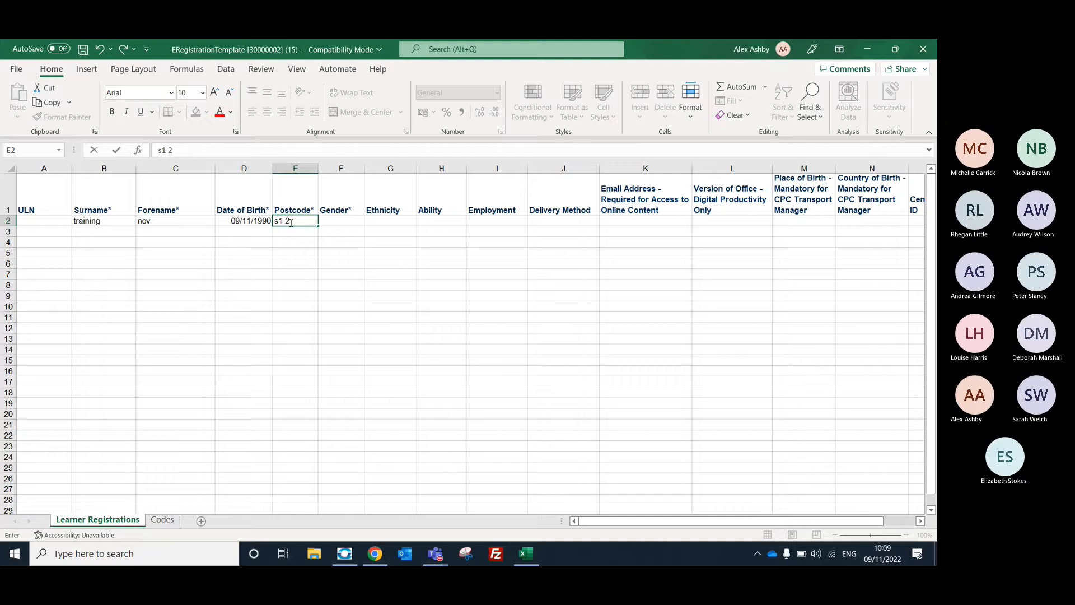
text(bj)
Set the first learner's Gender to M.
click(348, 220)
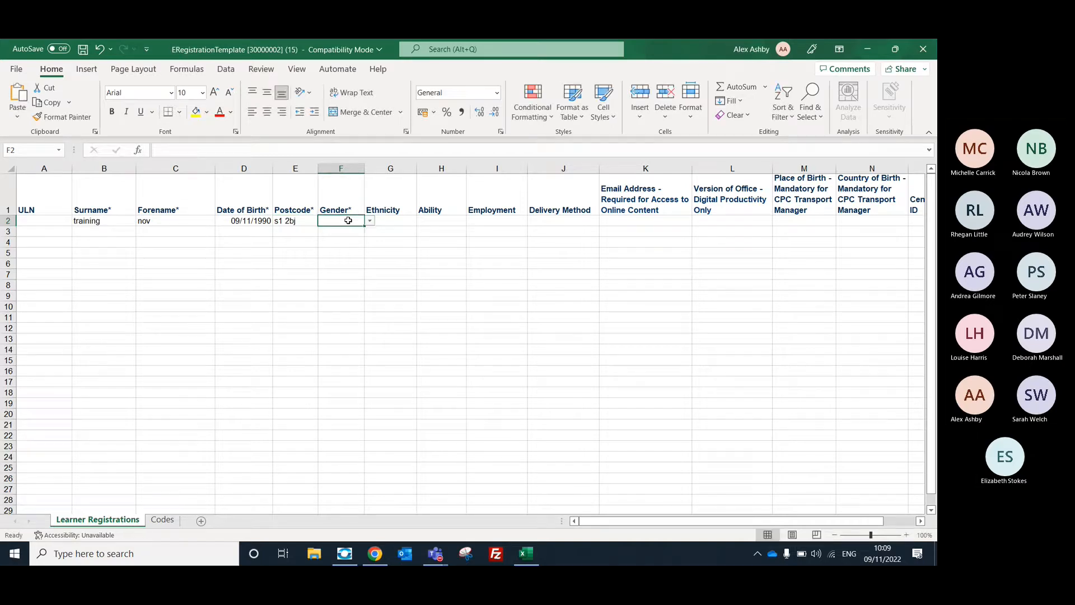
click(370, 221)
click(352, 238)
click(349, 282)
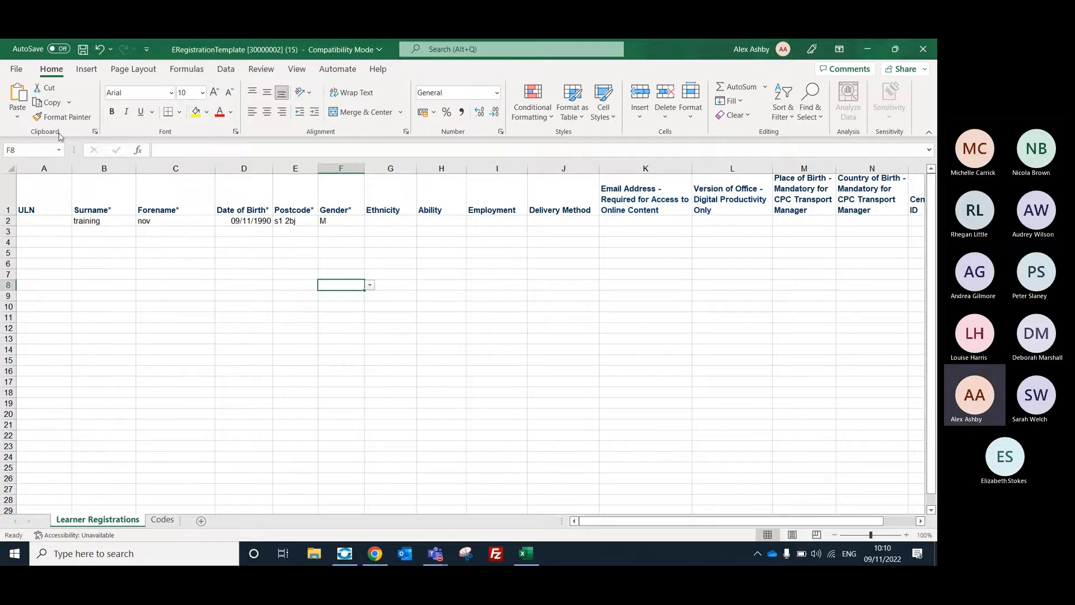
Save the workbook in Downloads as "ERegistrationTemplate 1" in Excel 97-2003 format, accepting the compatibility check, and close it.
click(12, 71)
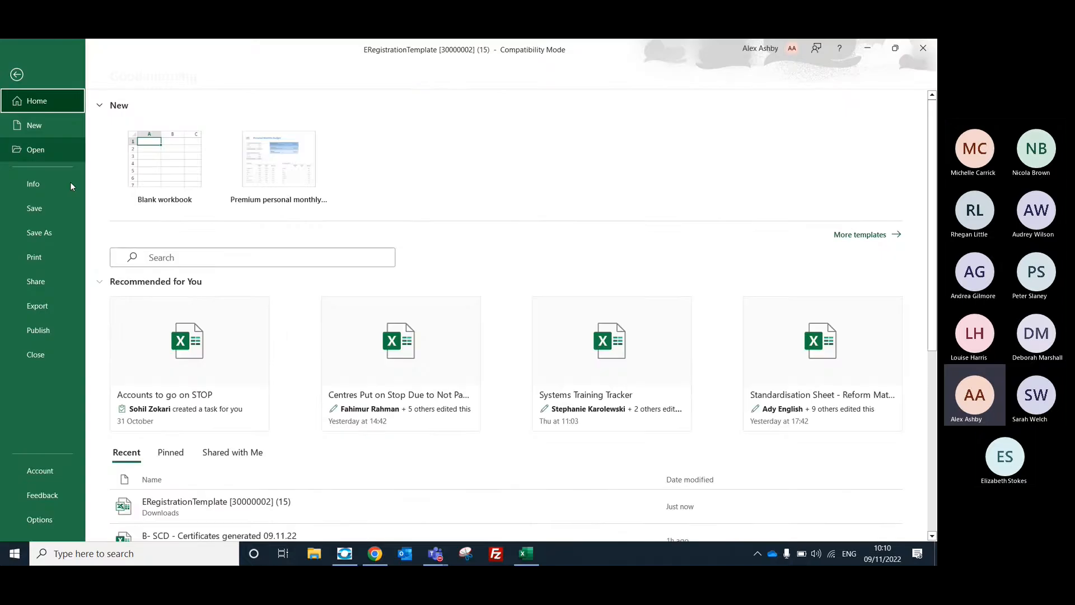
click(50, 231)
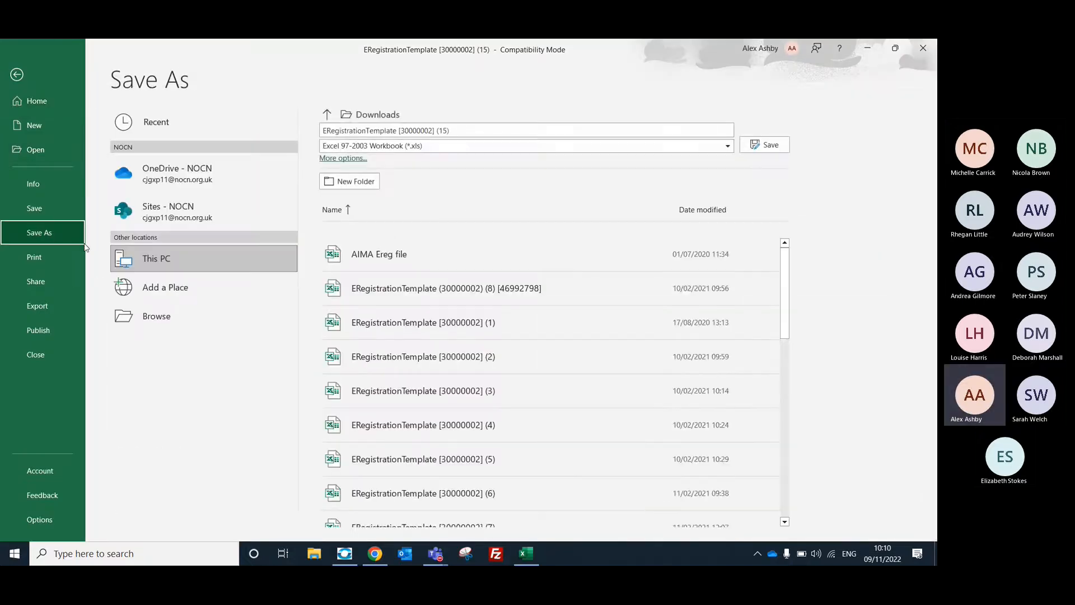
click(243, 325)
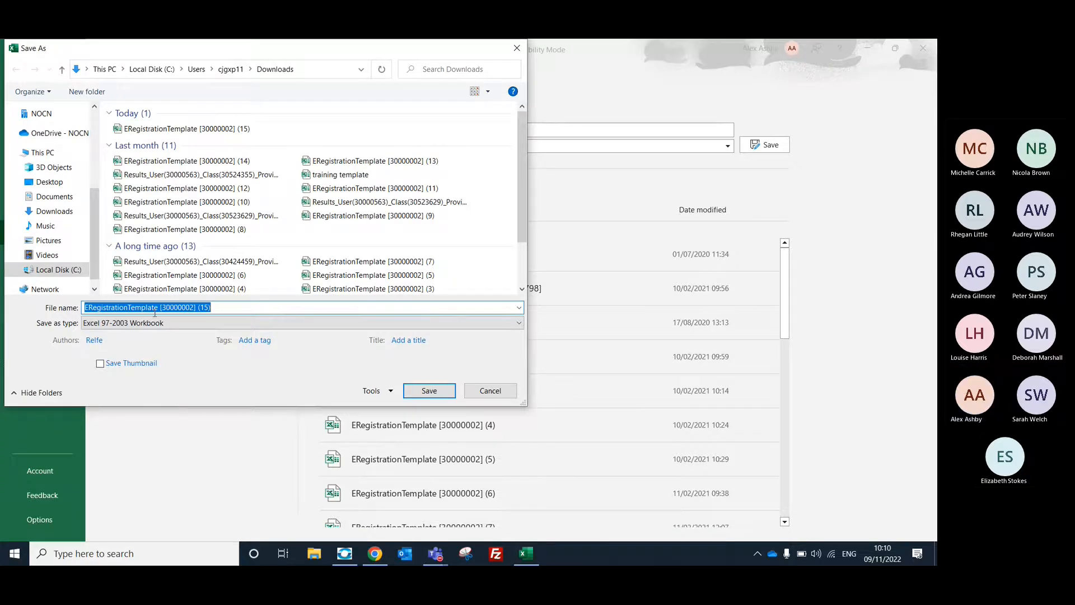
drag(158, 307, 222, 309)
text(1)
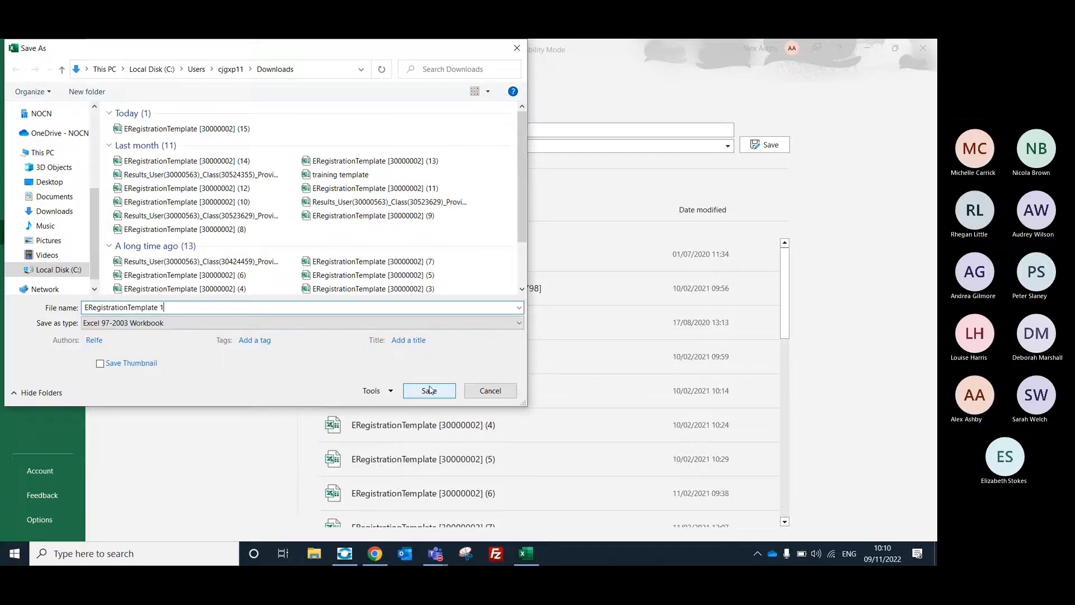
click(424, 388)
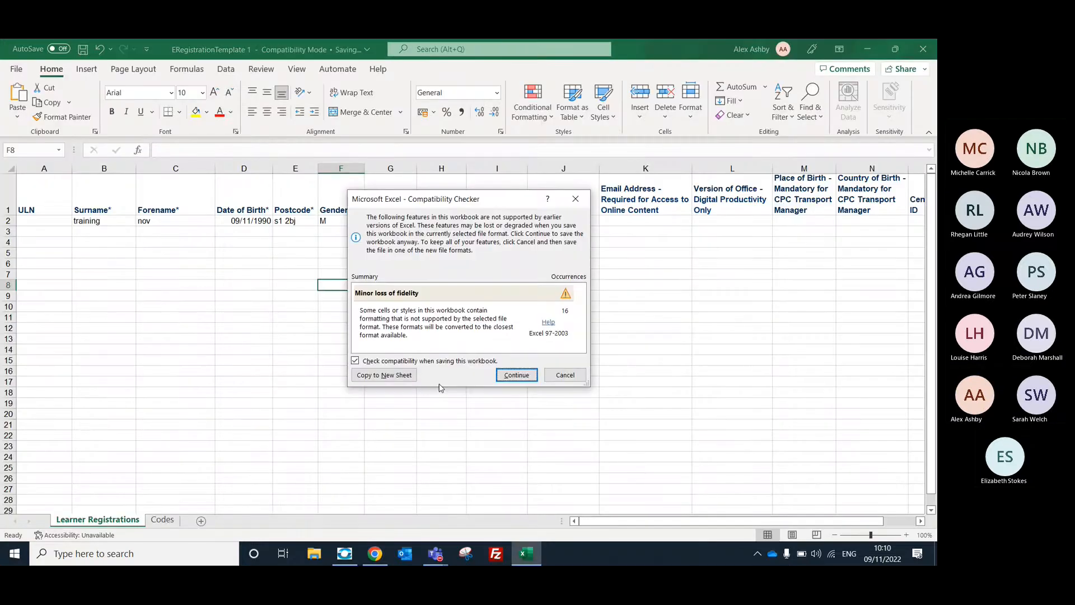
click(515, 375)
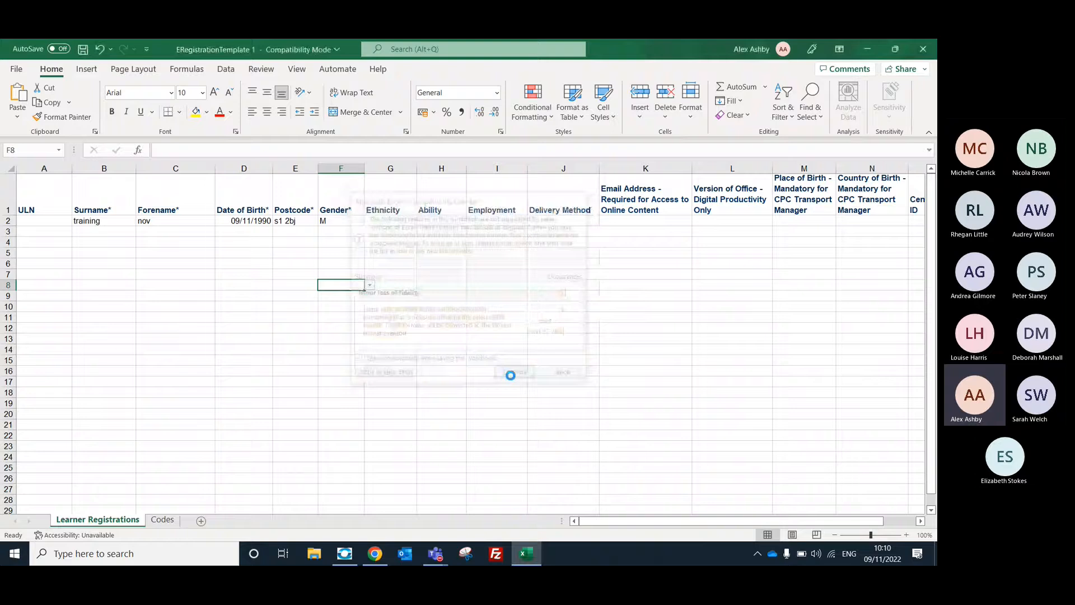
click(926, 54)
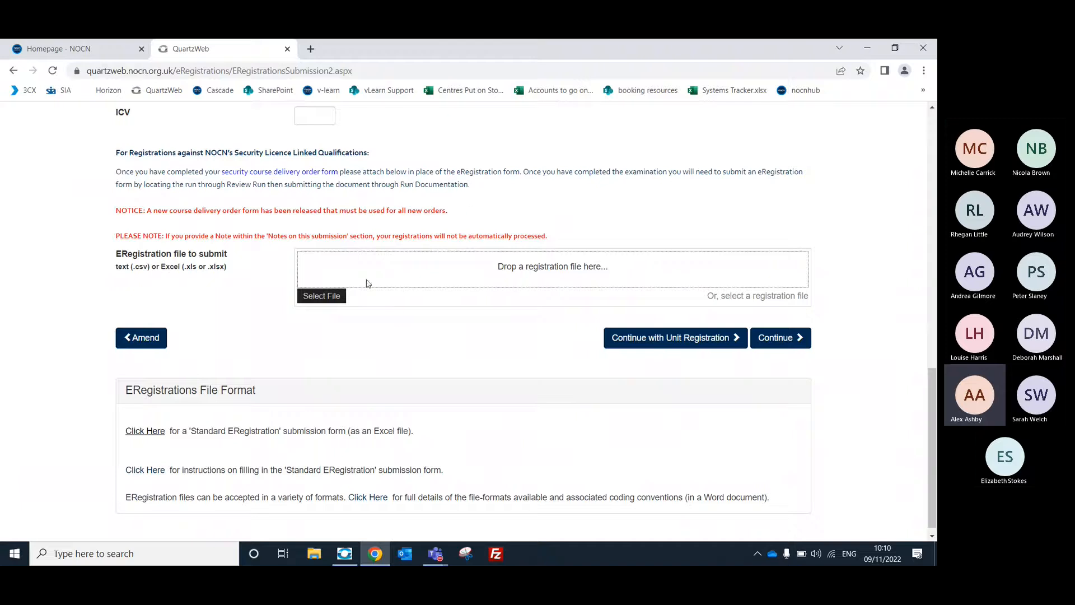
Upload "ERegistrationTemplate 1" from the Downloads folder as the ERegistration file to submit.
click(324, 302)
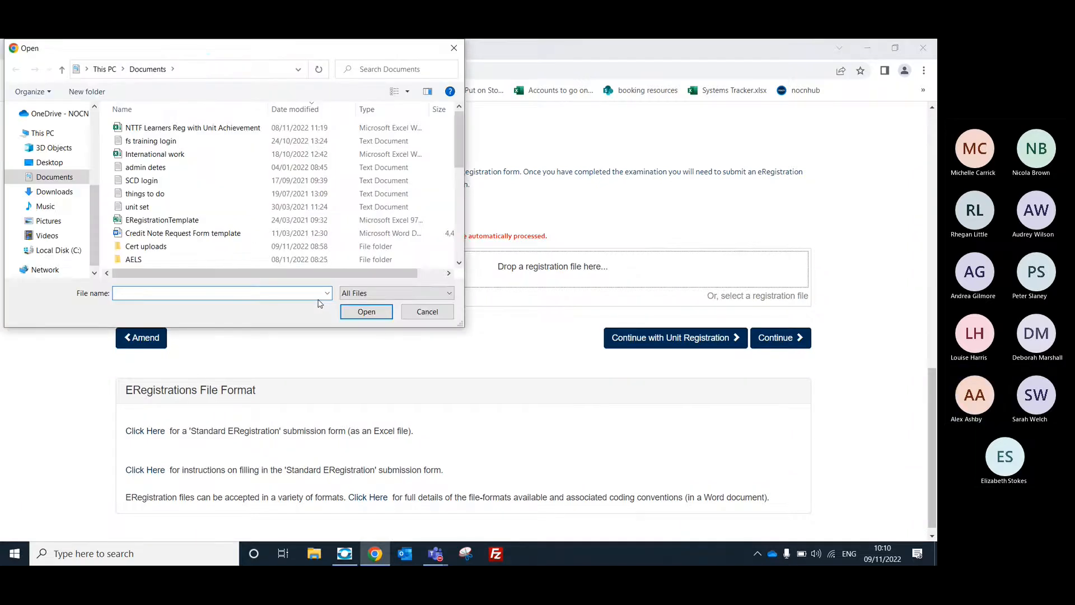
scroll(56, 168, up, 4)
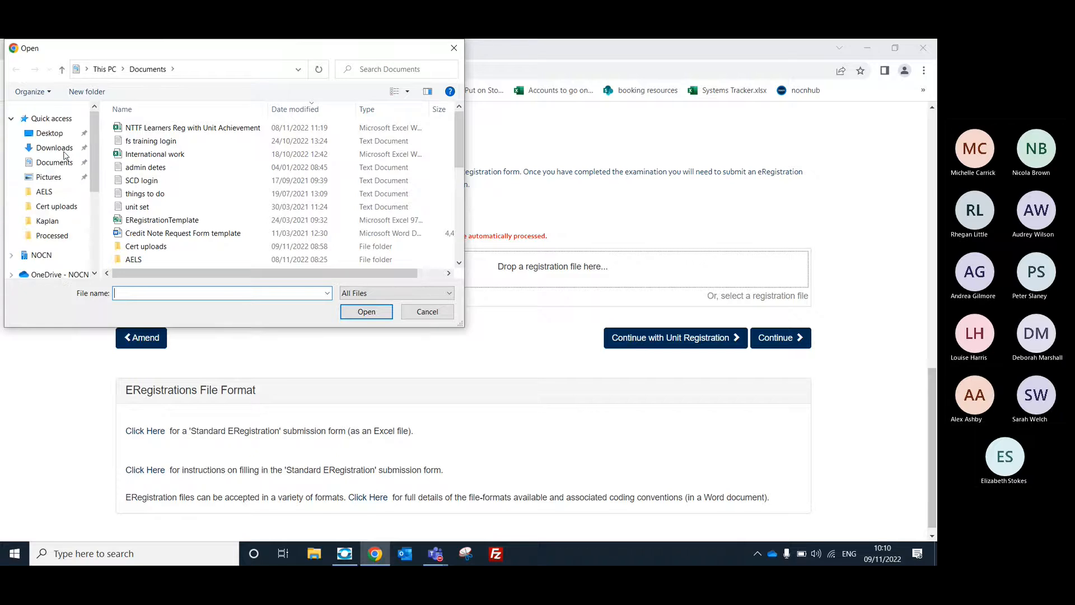
click(55, 149)
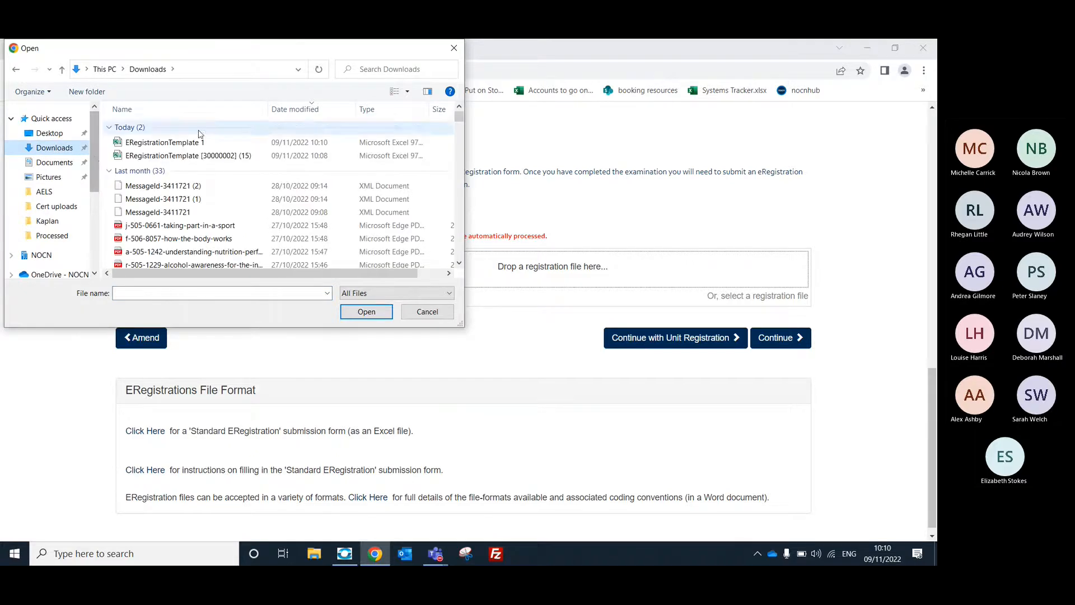
click(204, 142)
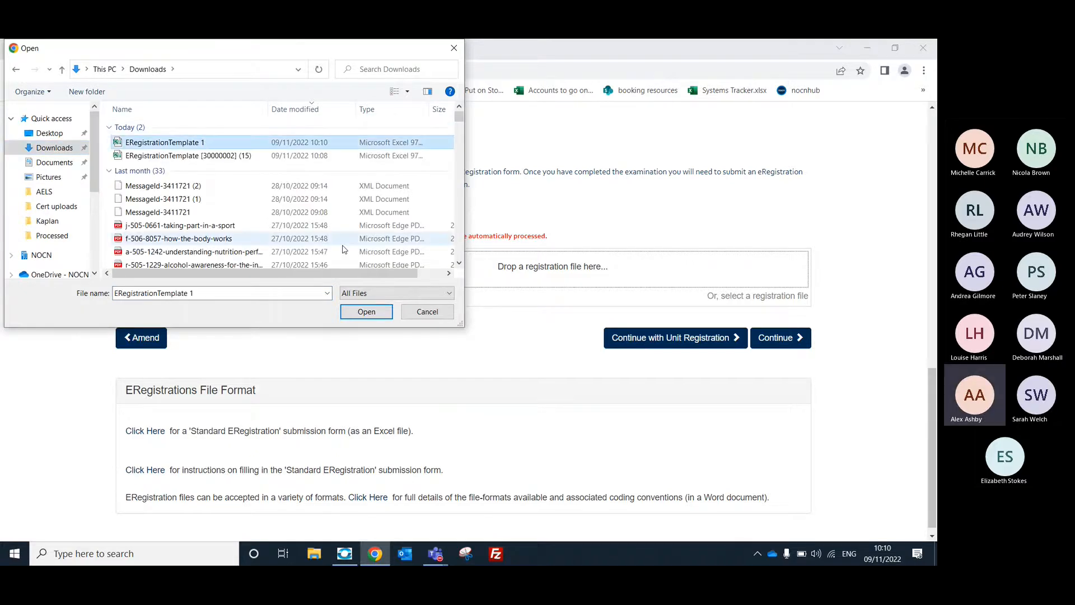
click(367, 311)
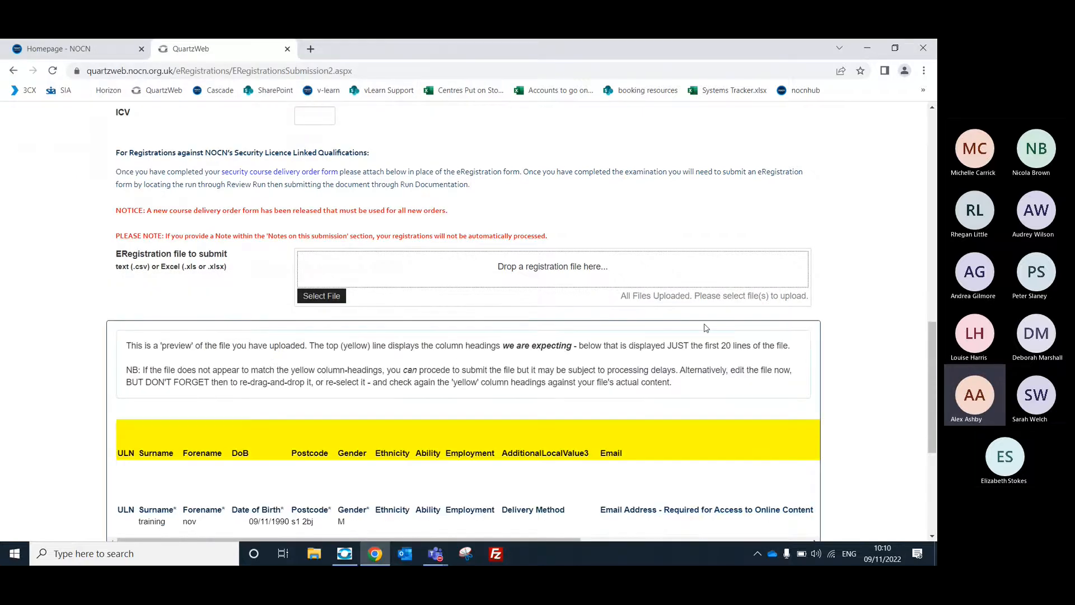
Continue without unit registration from the uploaded file's preview and submit the ERegistration for the new run.
scroll(677, 280, down, 2)
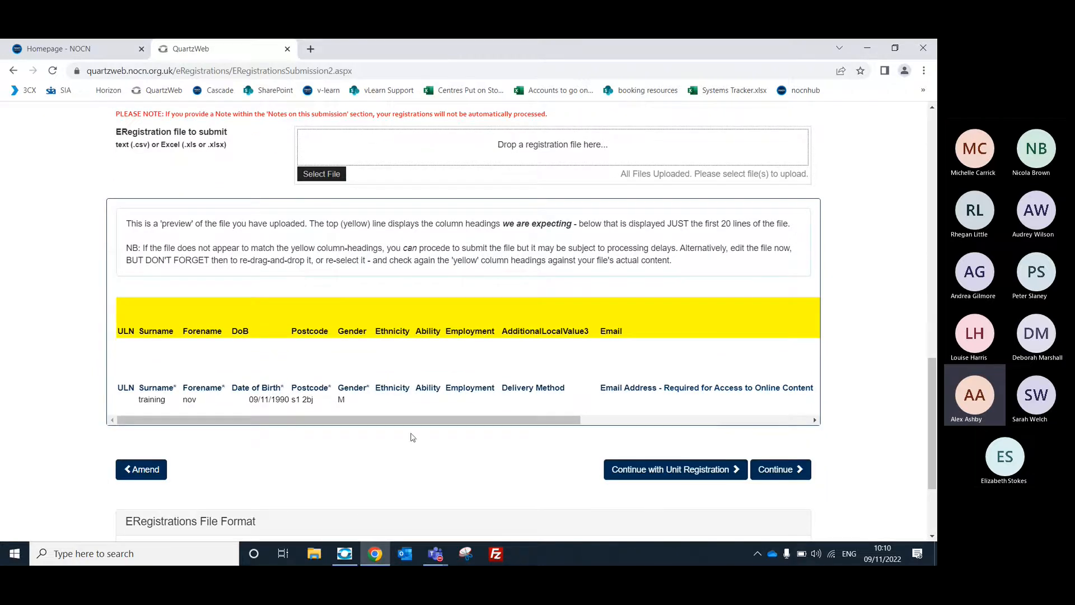
click(792, 477)
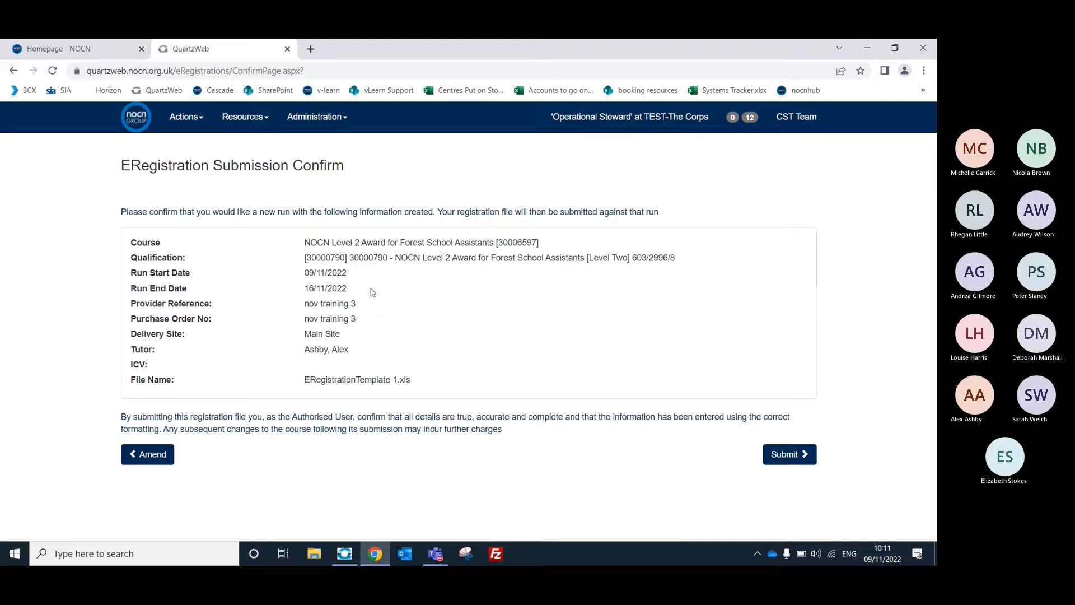
click(800, 457)
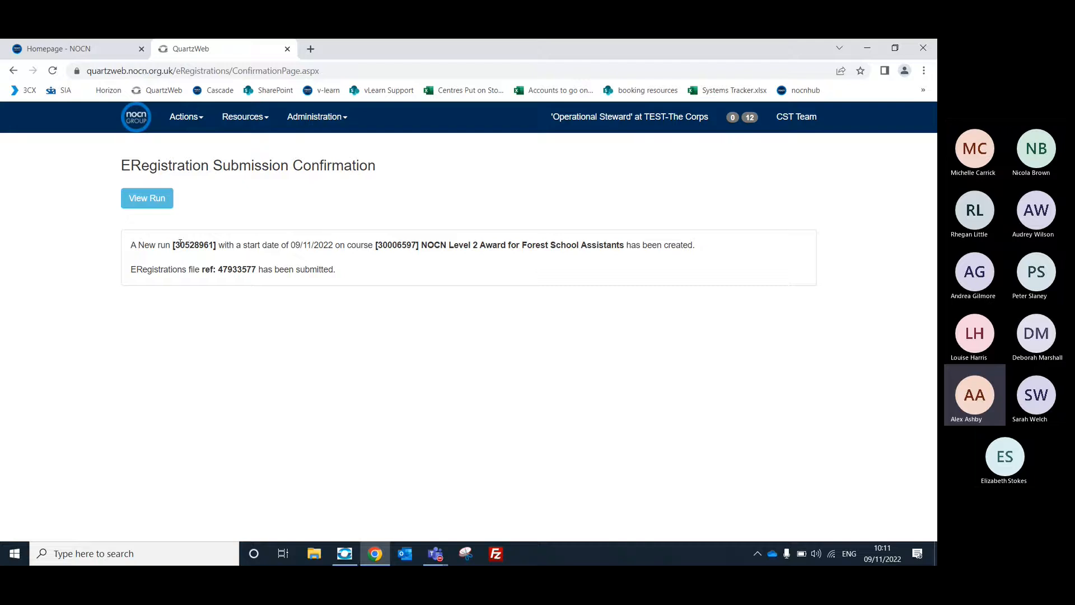
Copy the new run's number from the ERegistration submission confirmation.
drag(176, 247, 214, 246)
right_click(205, 242)
click(235, 252)
click(548, 457)
Switch to the Quartzweb Overview meeting in Microsoft Teams and stop sharing the screen.
mouse_move(445, 548)
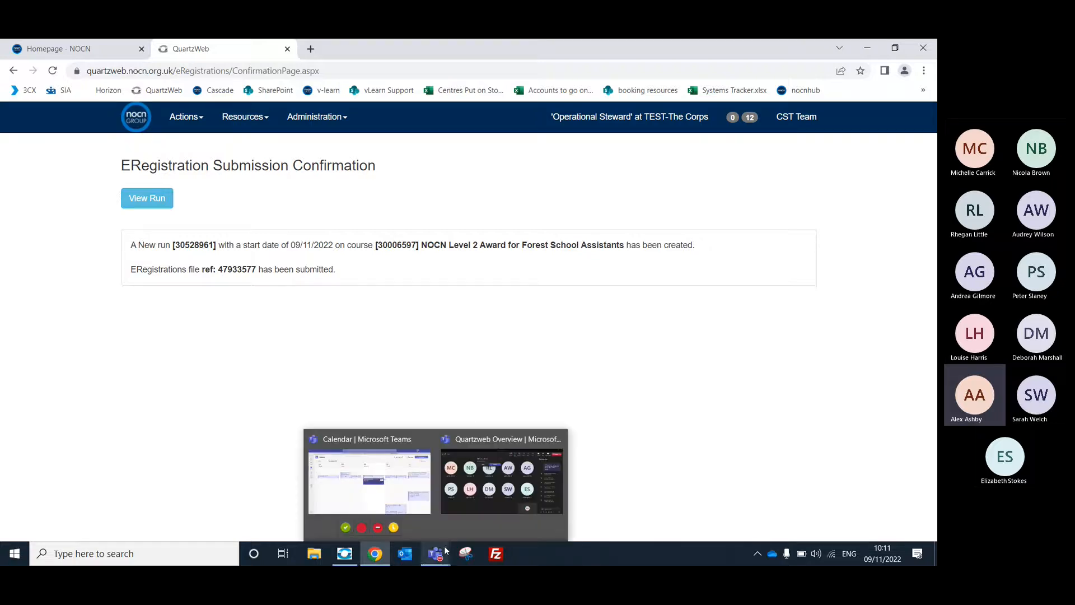
click(465, 512)
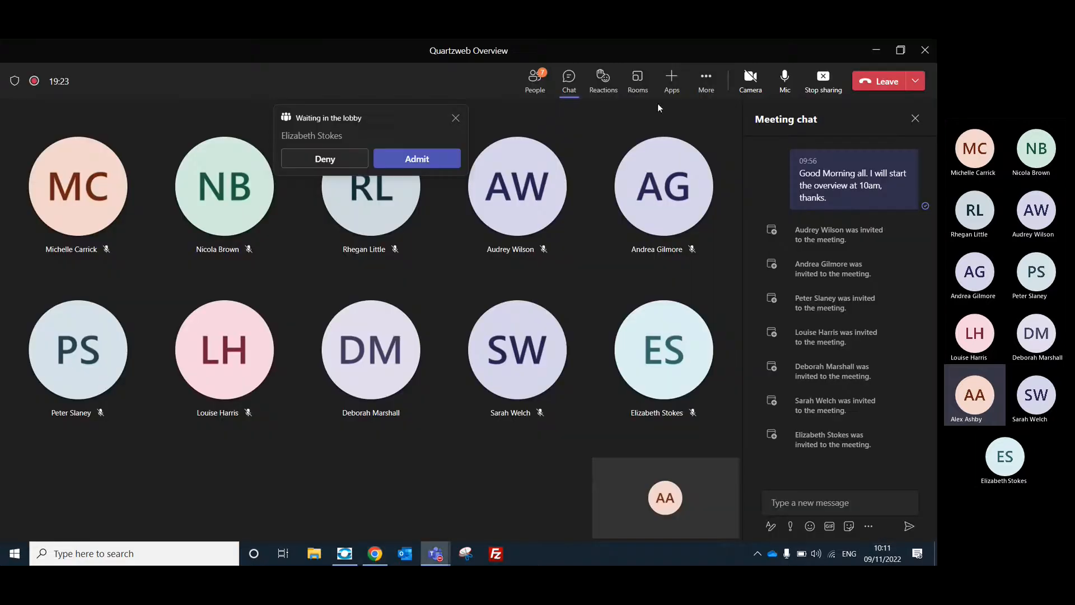
click(816, 98)
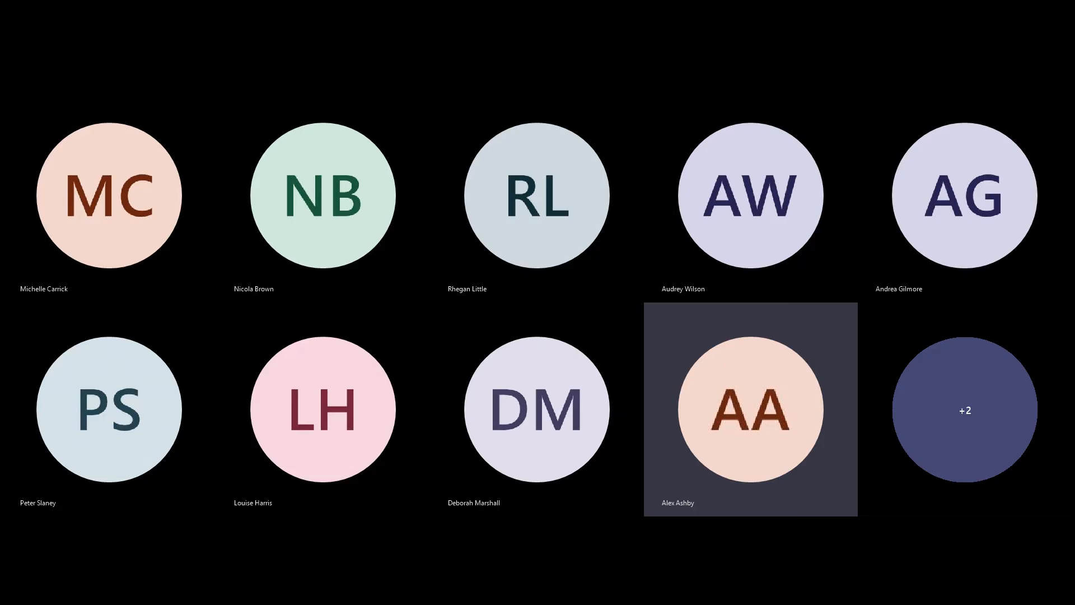
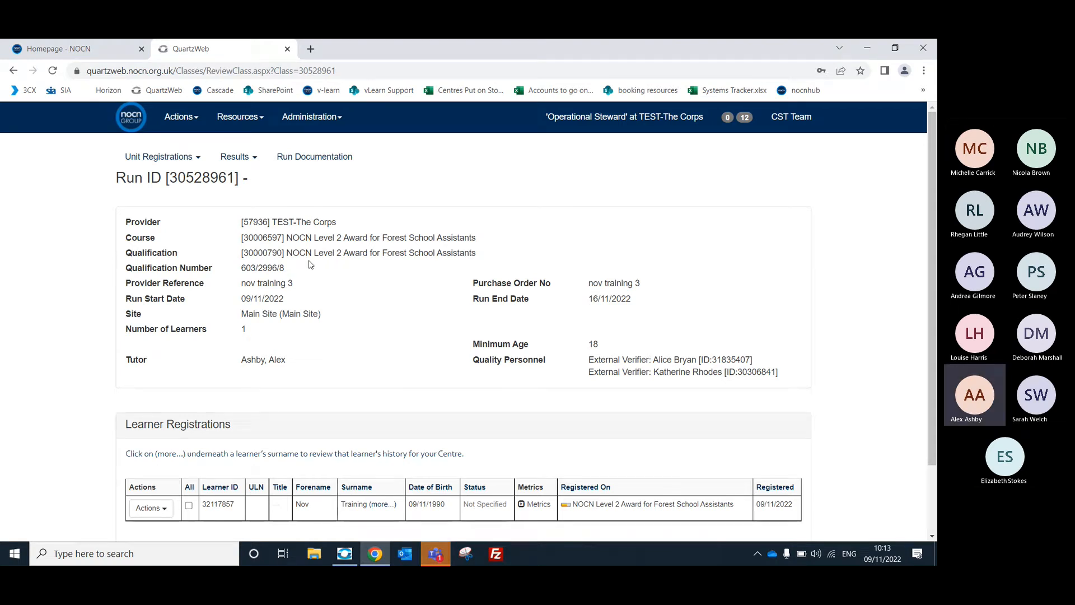
Generate the ERAC results file for the new run, using the Matrix Submission Form from its EResults Submission Forms.
scroll(311, 265, down, 1)
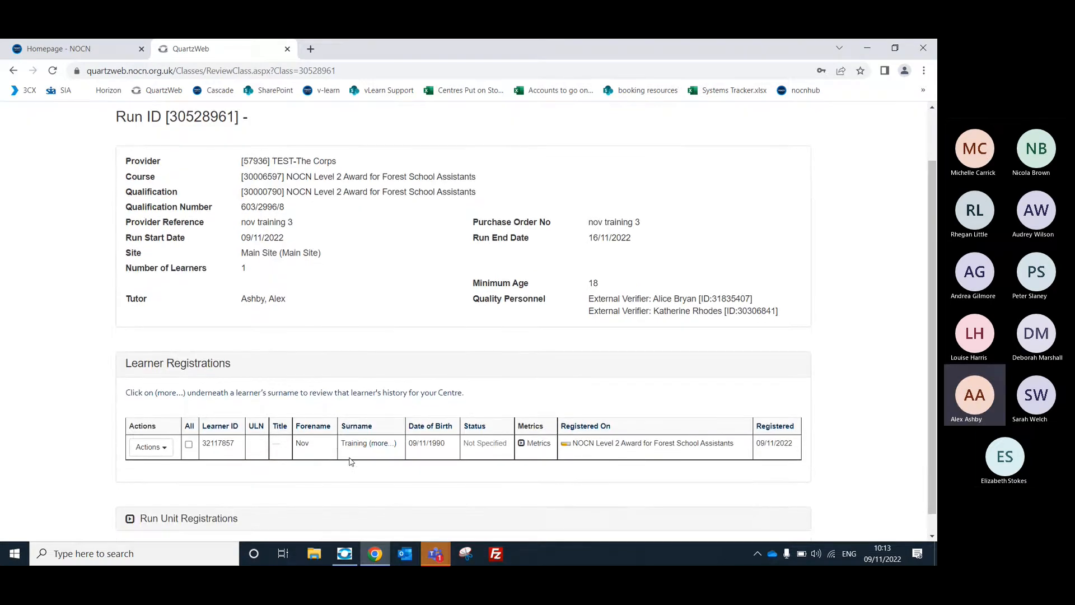
scroll(349, 404, up, 1)
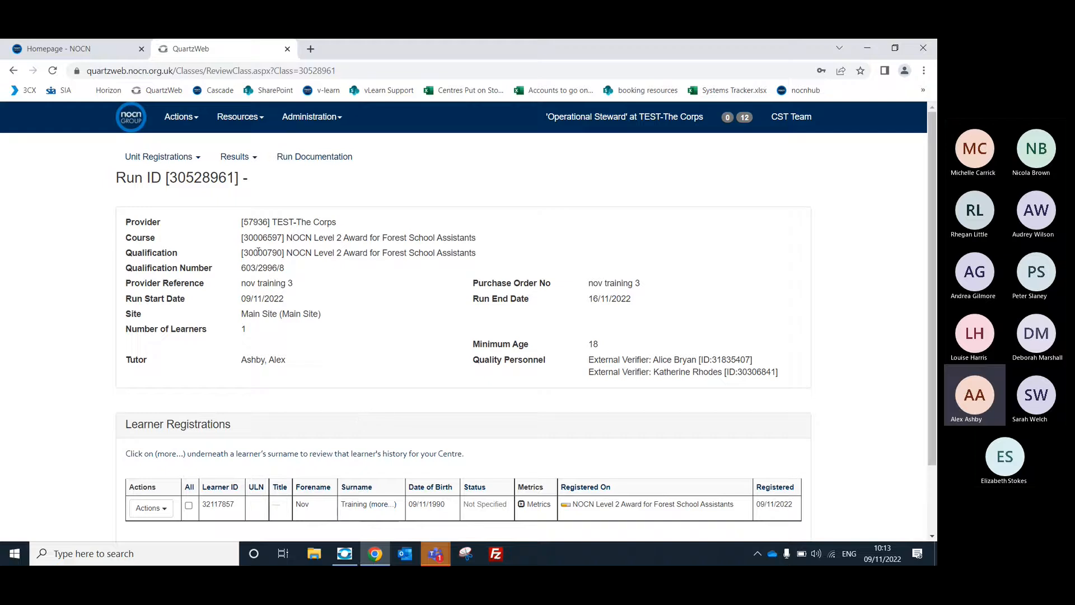
click(253, 159)
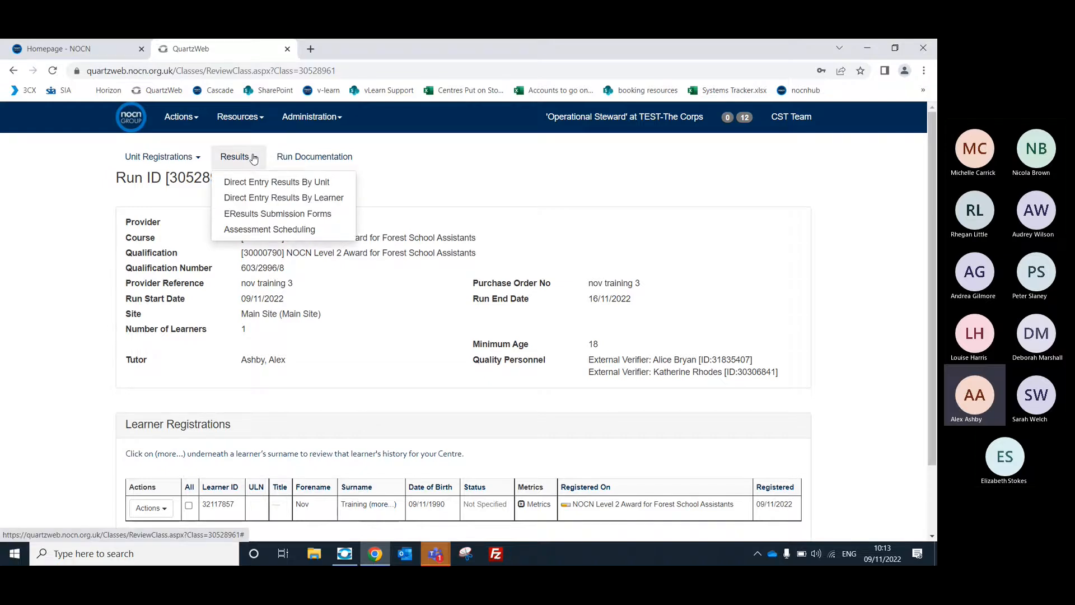
click(277, 214)
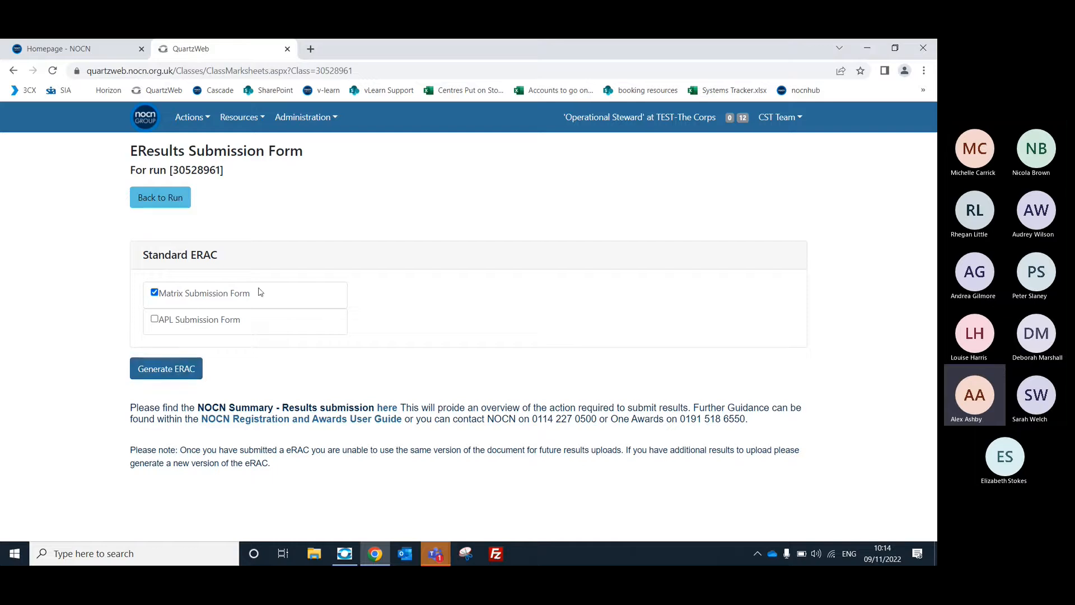
click(184, 379)
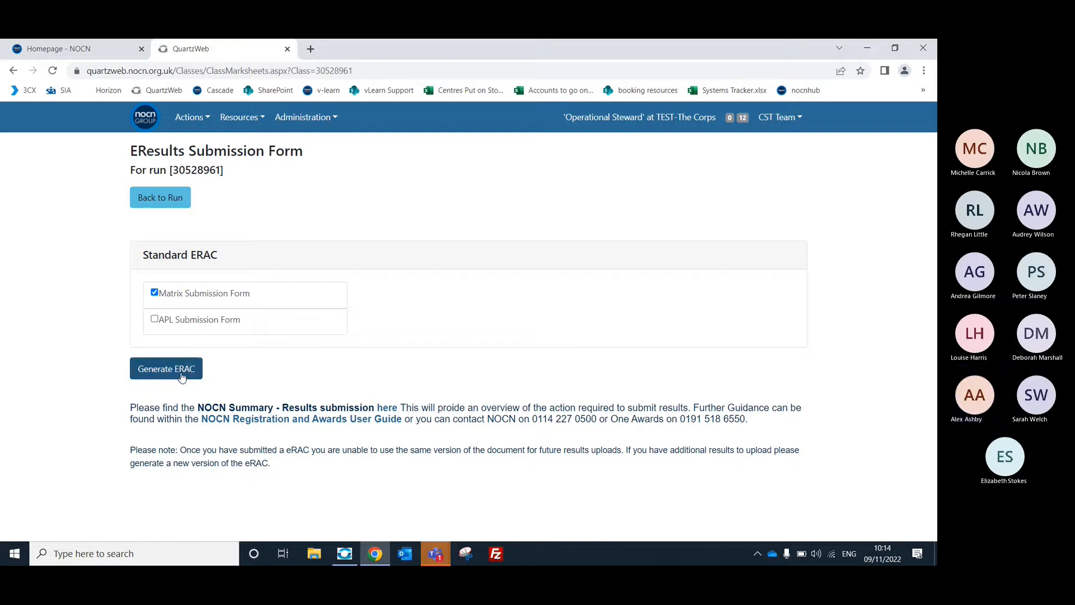
click(182, 378)
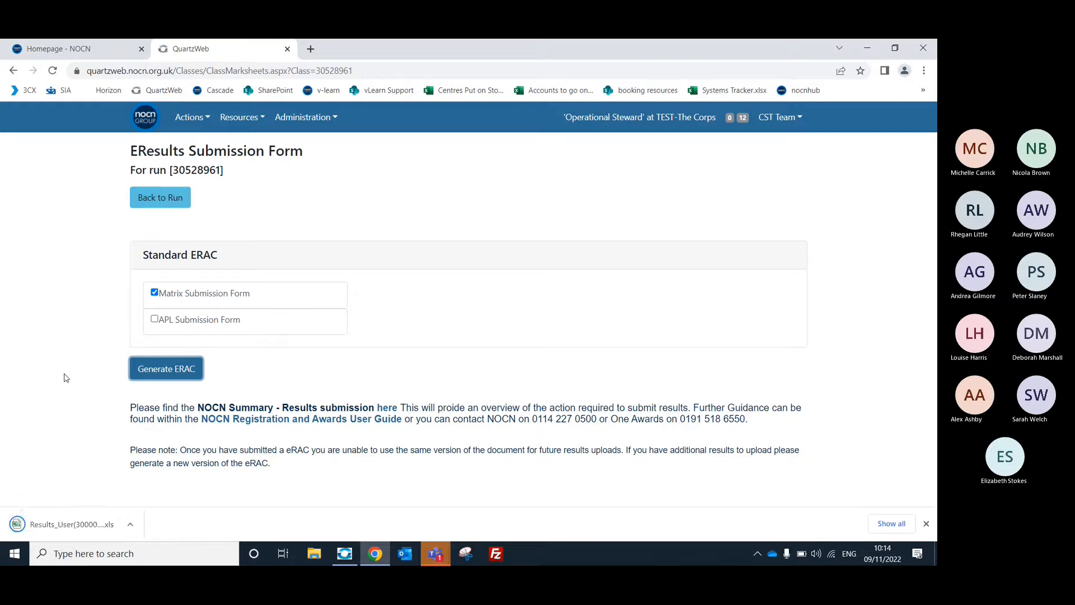
Open the downloaded results workbook in Excel, enable editing and review its Summary sheet.
click(84, 525)
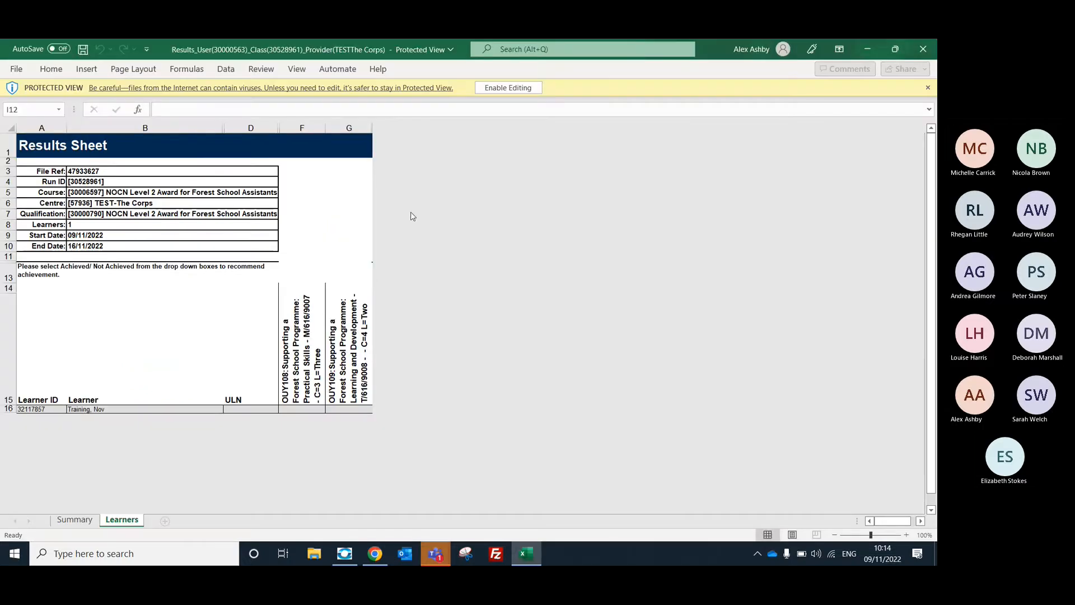
click(507, 90)
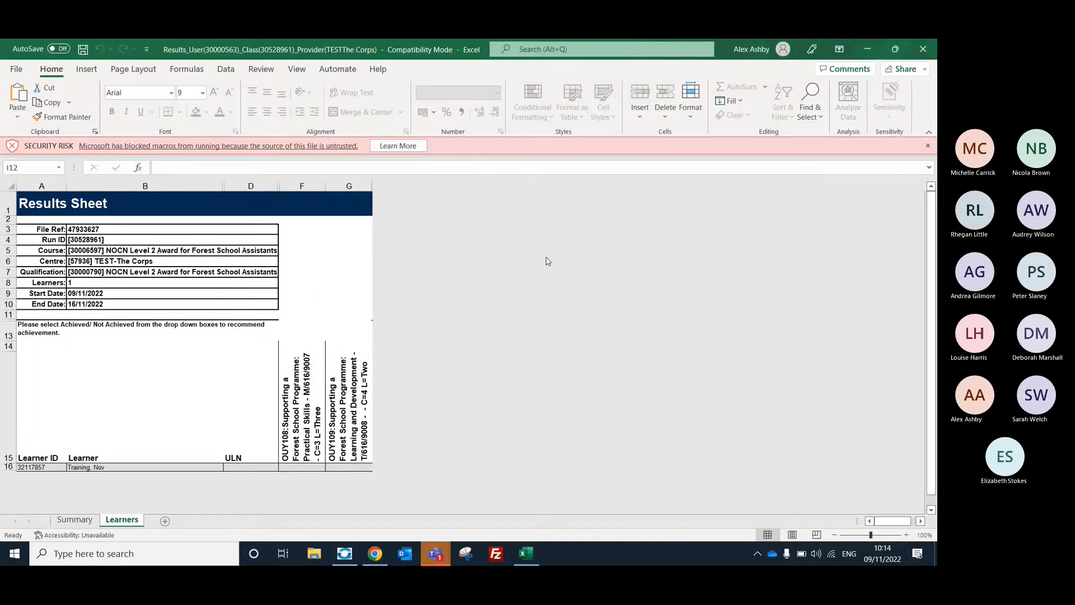
click(75, 520)
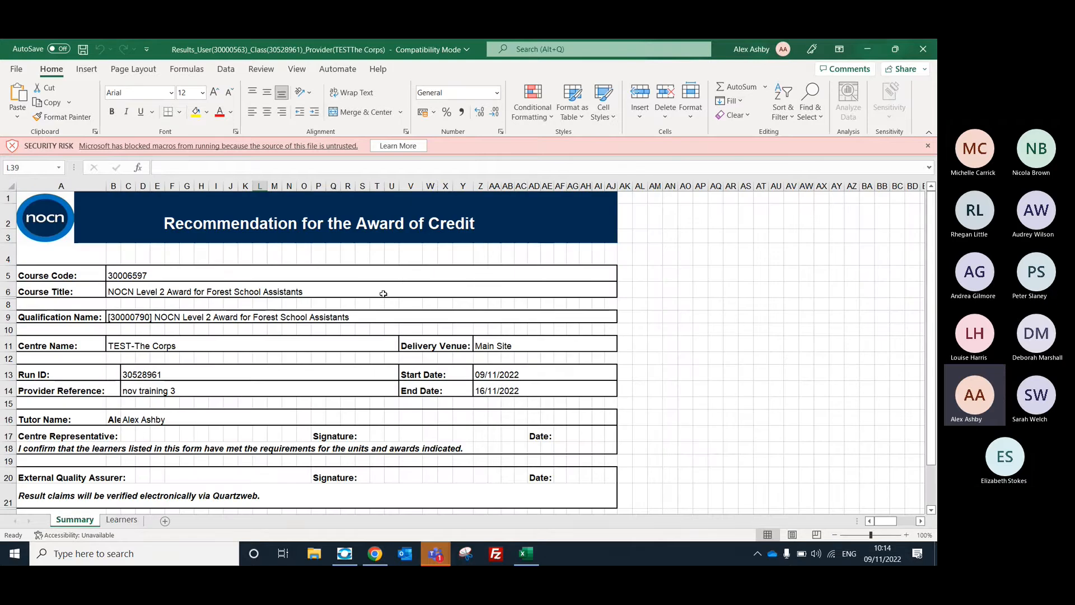
scroll(383, 293, down, 1)
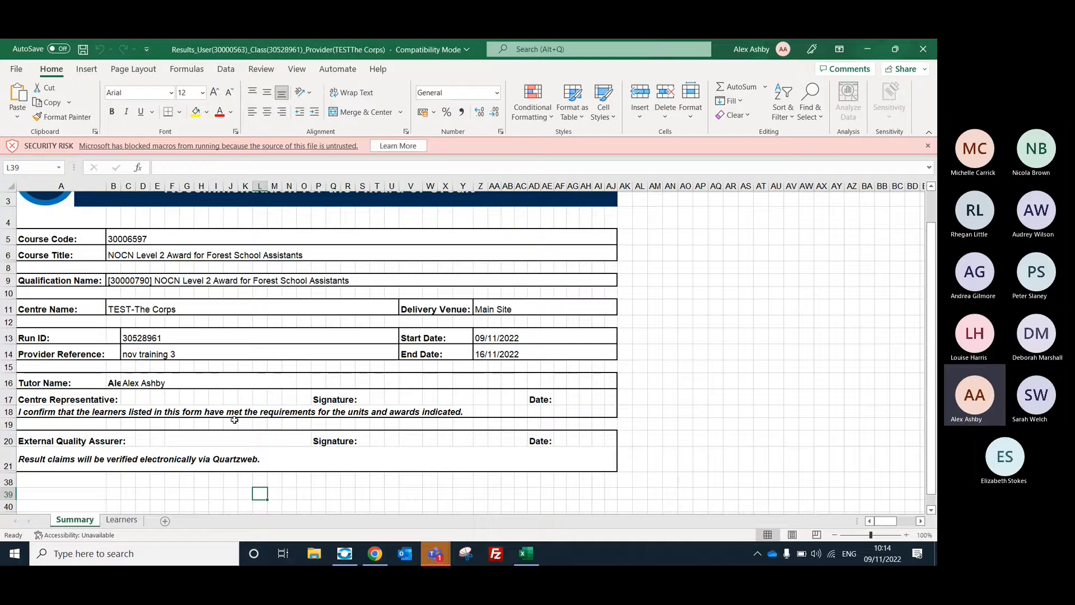
On the Learners sheet, set the learner's result for unit OUY108 to Achieved.
click(127, 522)
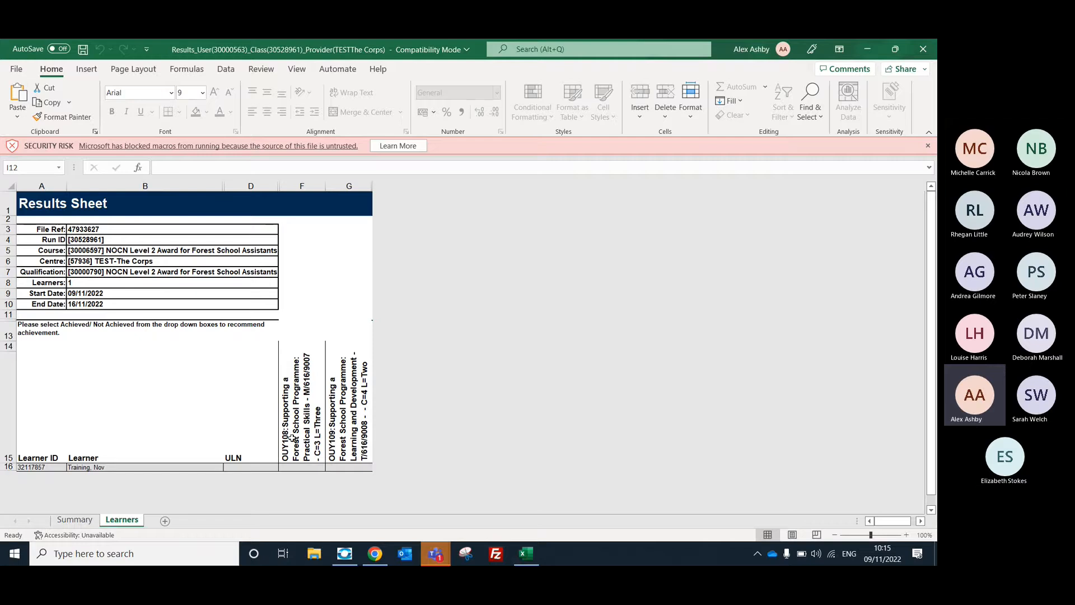
click(297, 467)
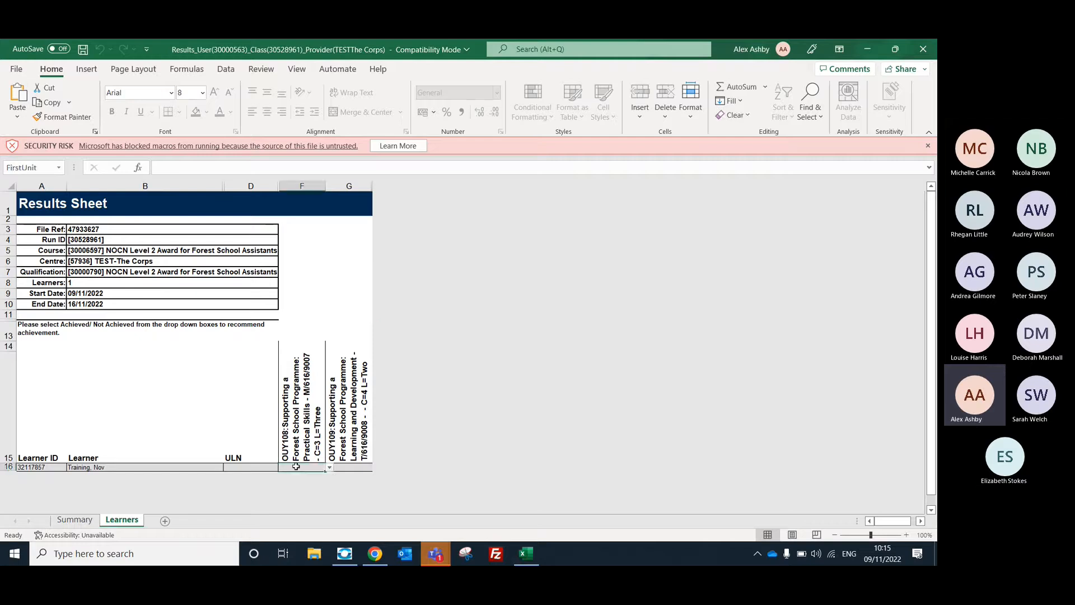
click(330, 469)
click(304, 477)
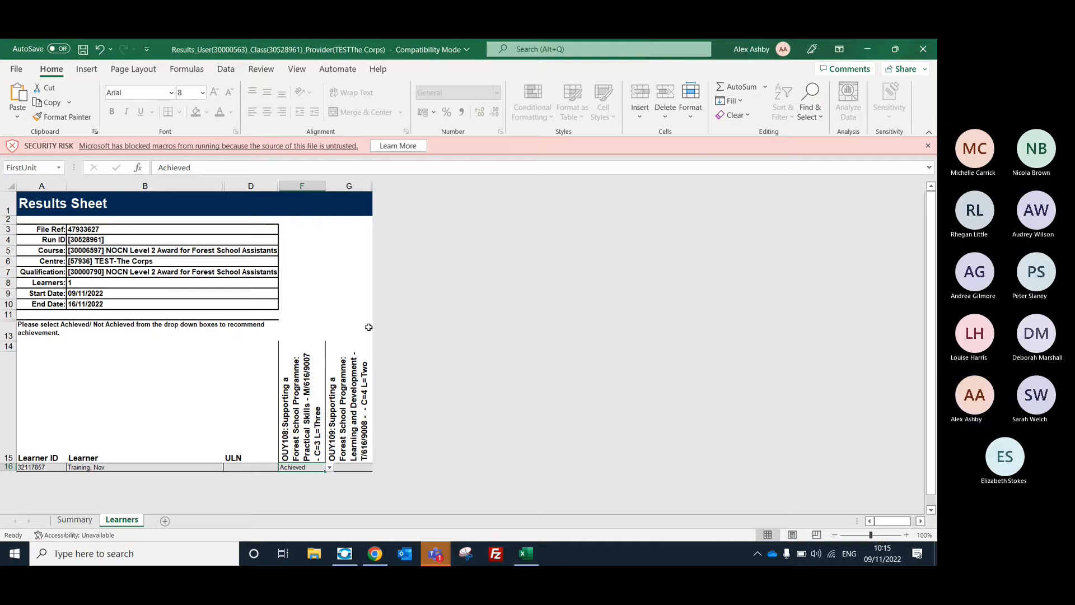
Save a copy of the workbook in Downloads with "_Provider(TESTThe Corps)" removed from its file name, accept the compatibility check and close the workbook.
click(20, 70)
click(53, 232)
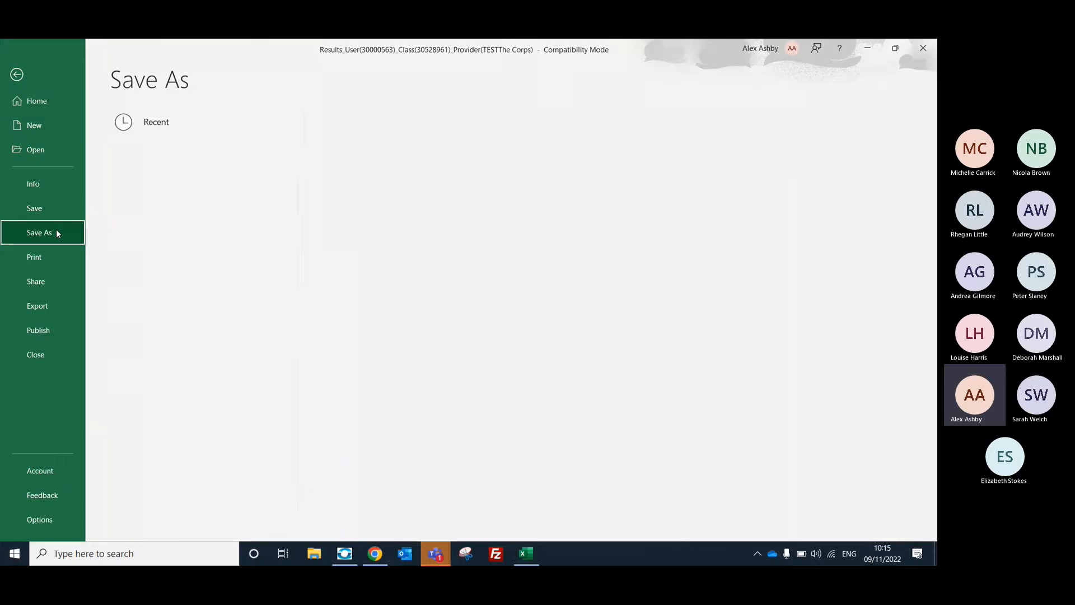
click(147, 316)
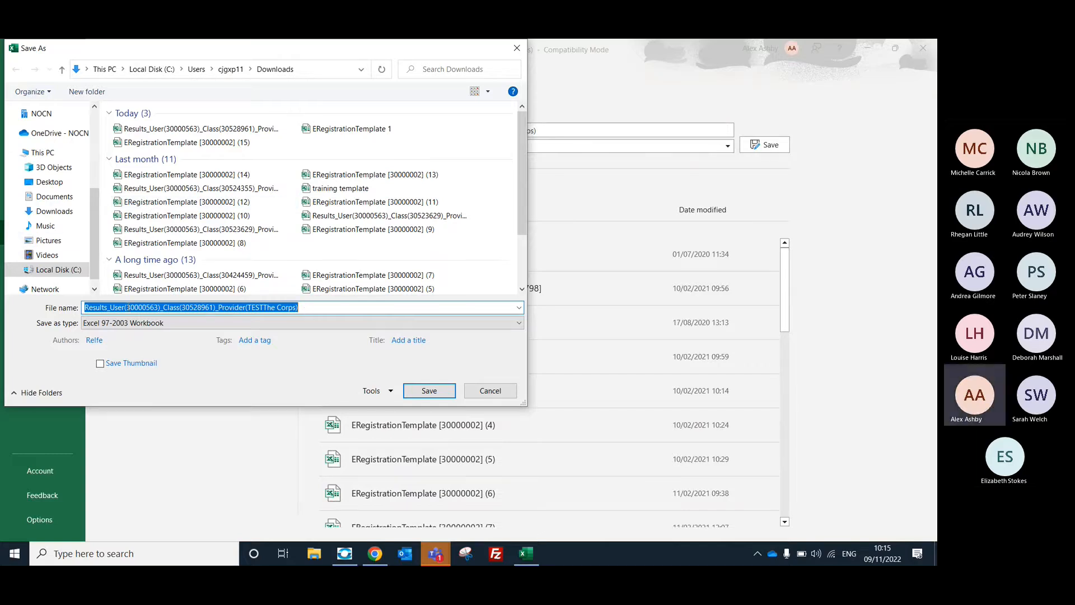
drag(175, 309, 300, 308)
drag(223, 309, 303, 312)
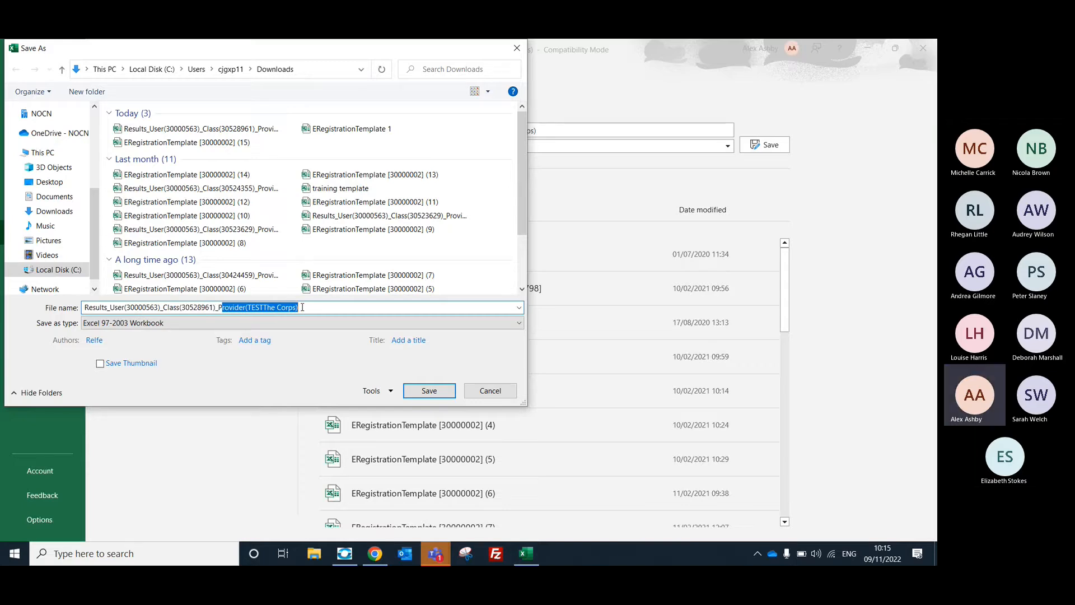
key(BackSpace)
key(BackSpace)
key(BackSpace)
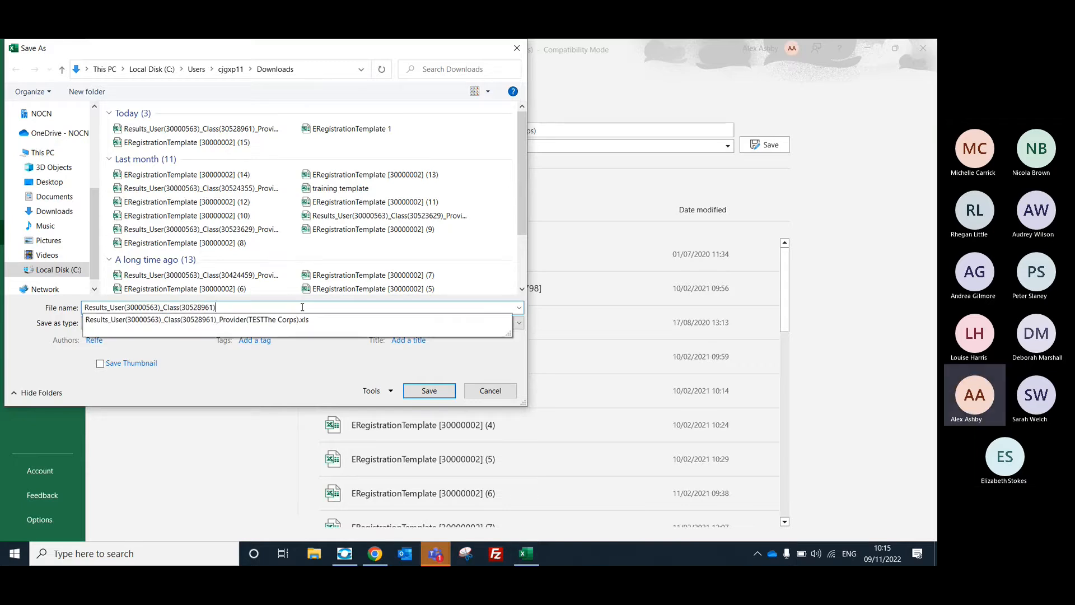
click(343, 359)
click(432, 394)
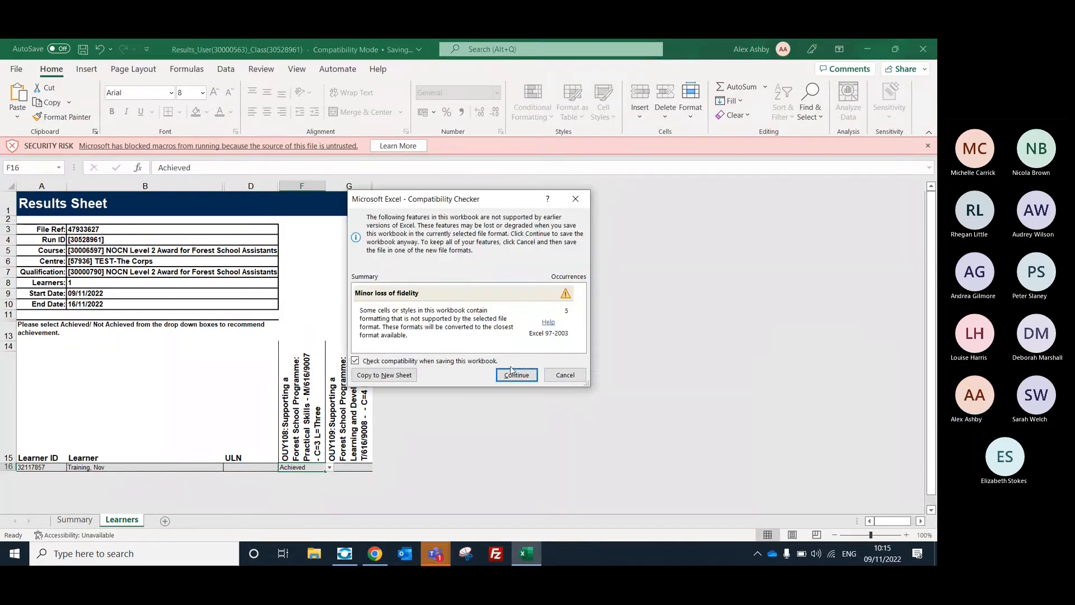
click(515, 374)
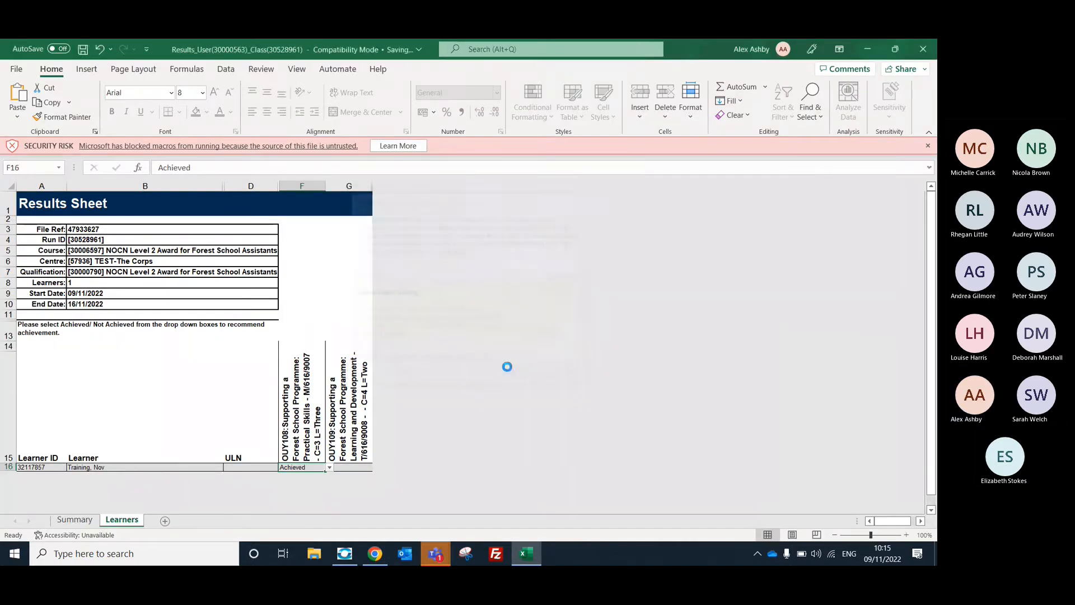
click(922, 52)
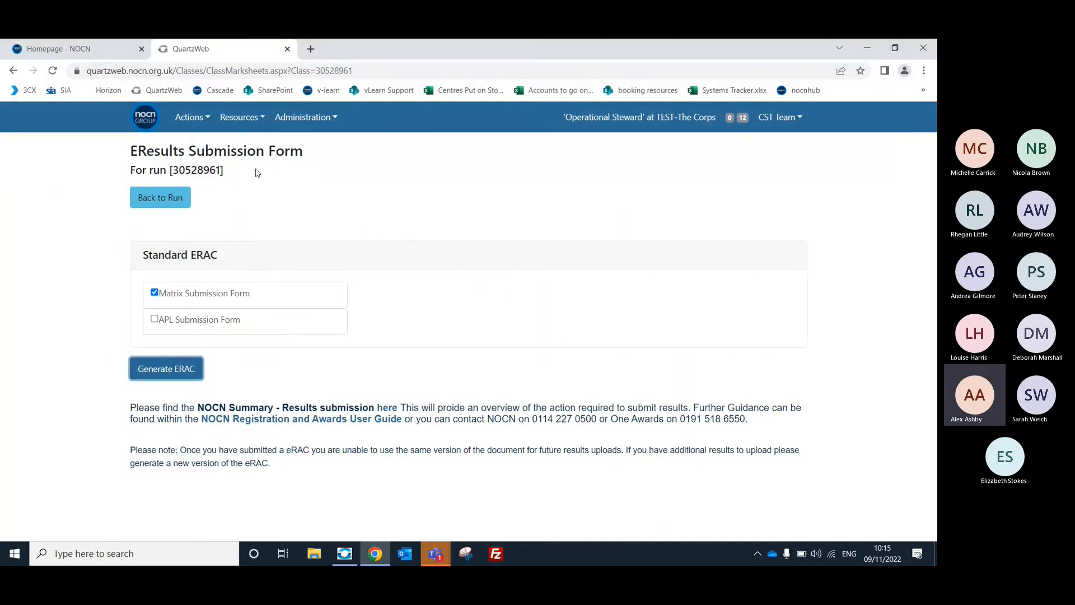
Start an EResults submission, choose the newly saved results file with the shortened name from Downloads, then submit and confirm it.
click(185, 120)
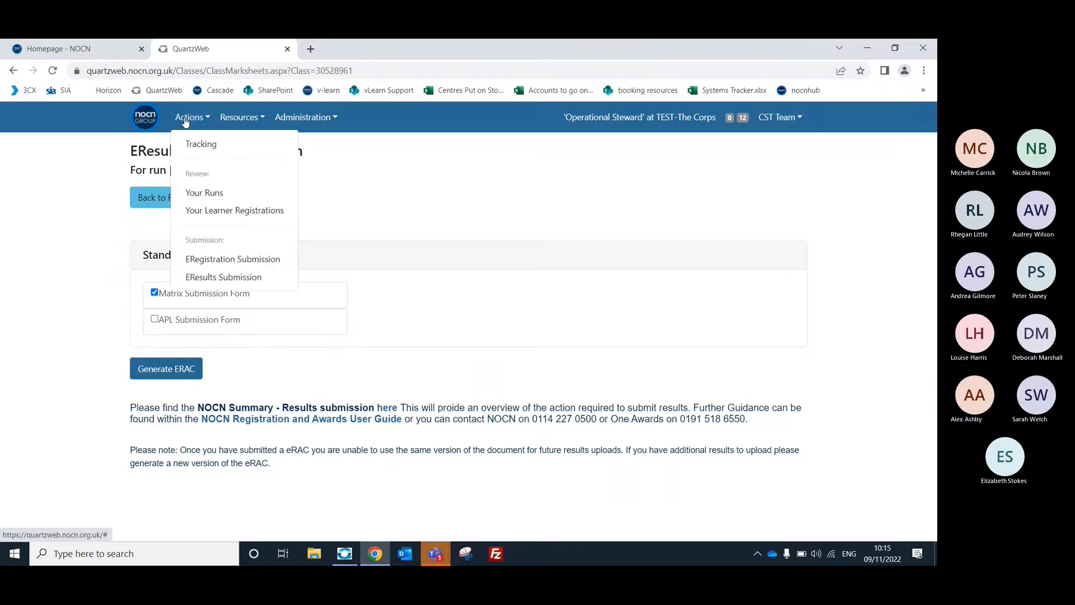
click(248, 285)
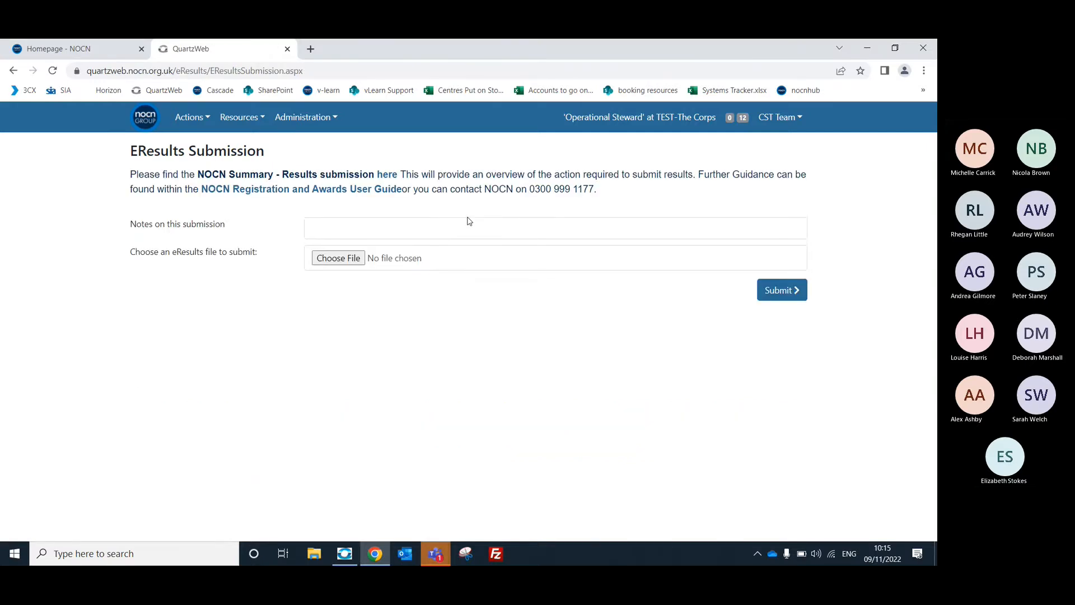
click(337, 262)
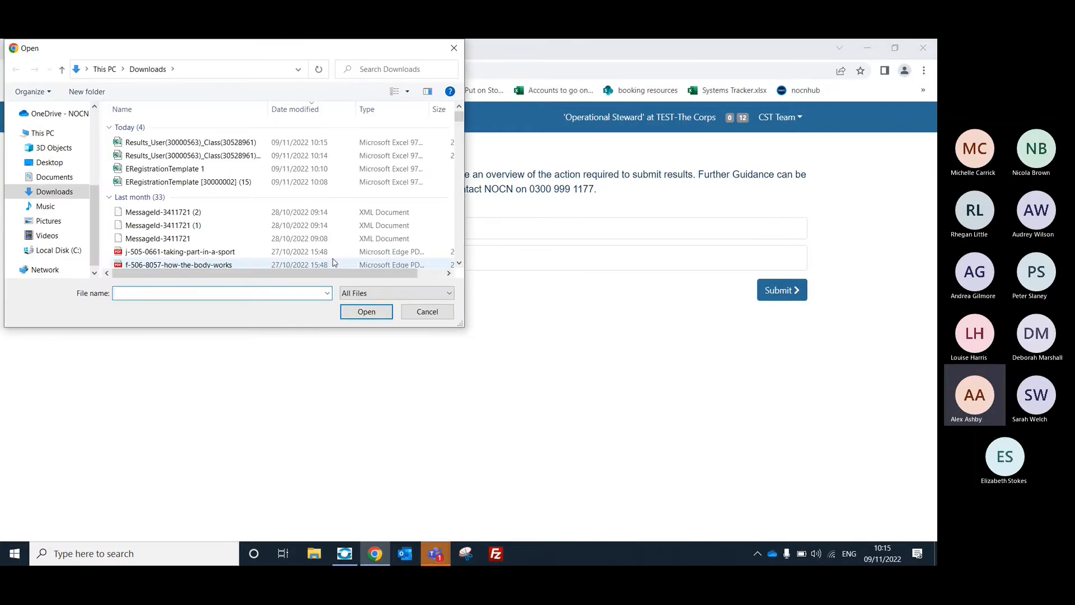
click(199, 144)
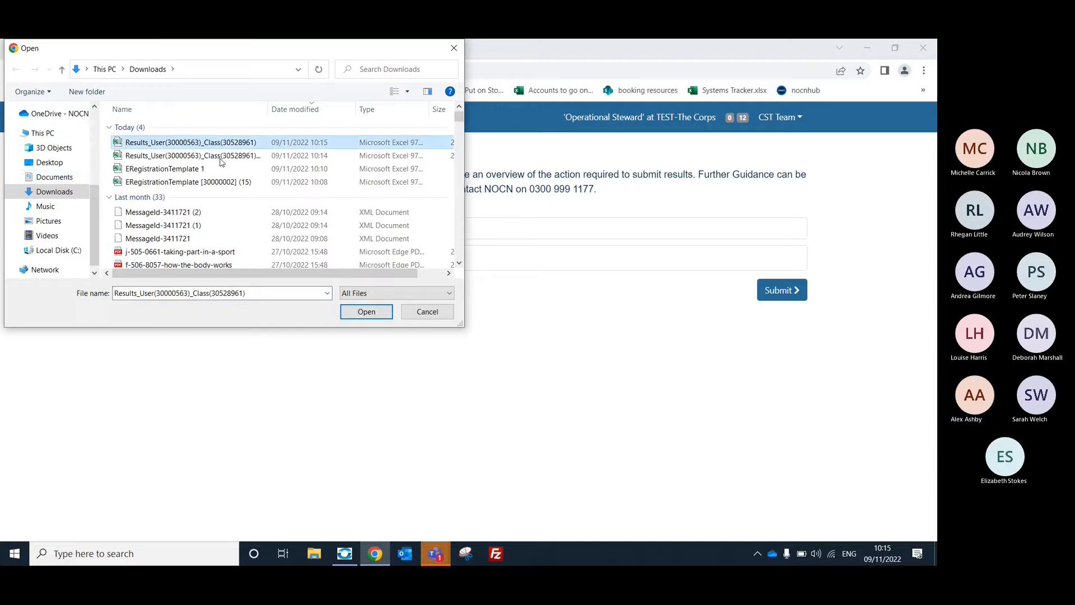
click(367, 313)
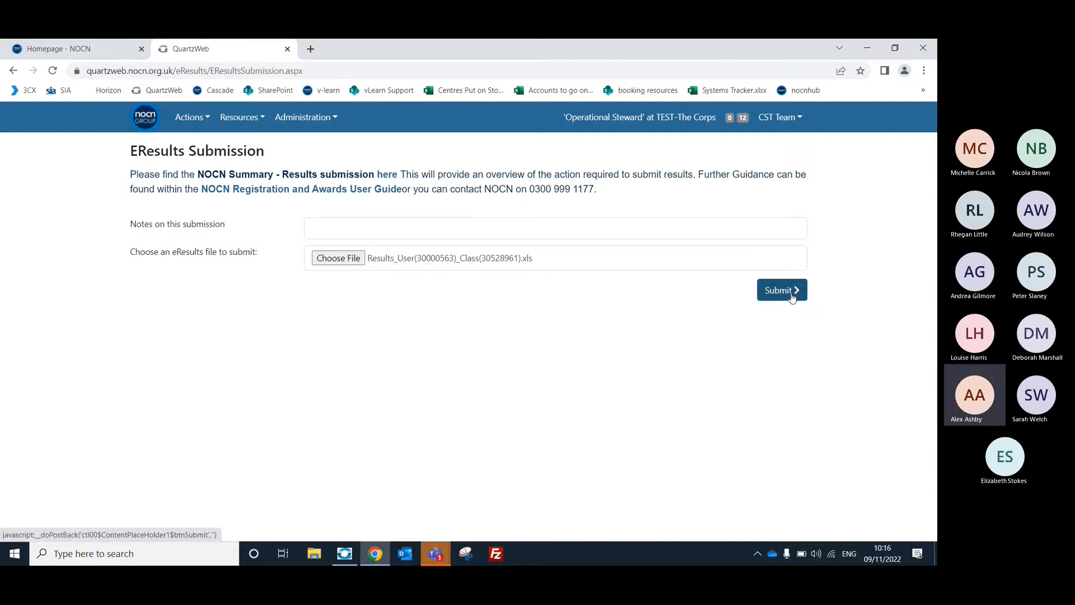
click(792, 295)
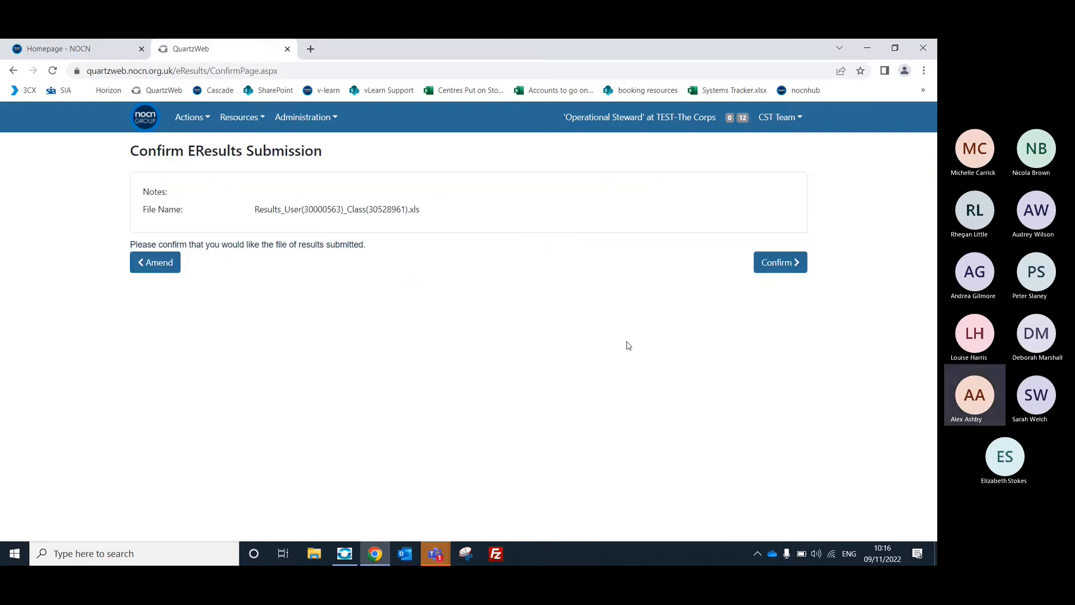
click(767, 259)
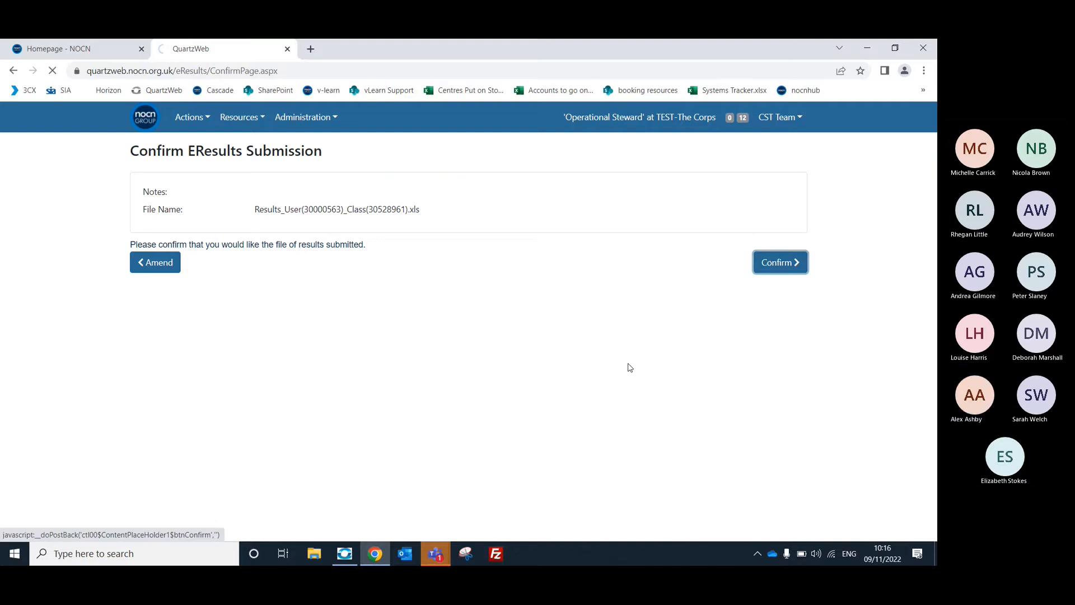